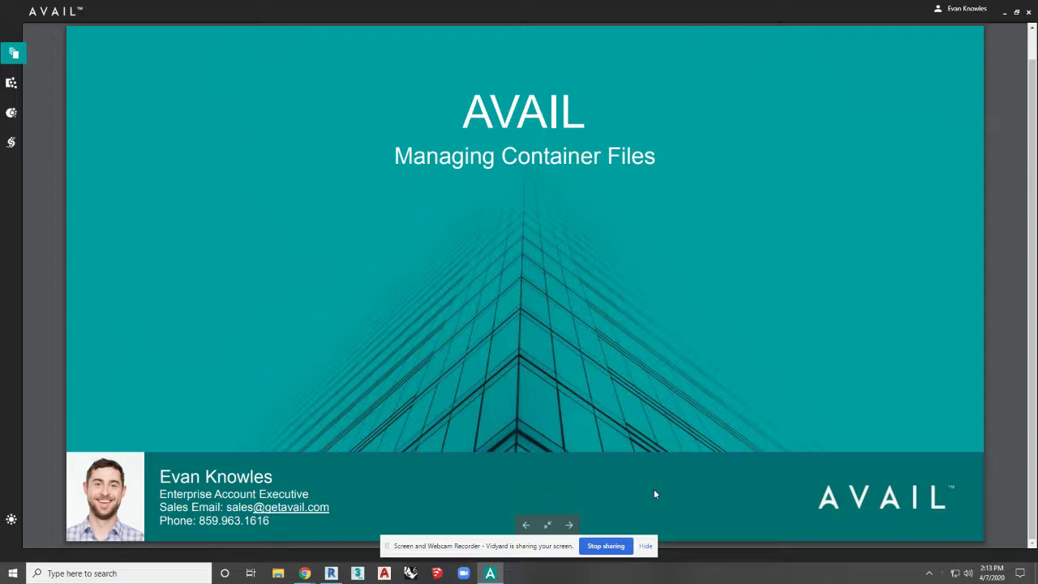
- Leave the title slide, open the AVAIL | Revit Projects channel beside the Revit window, and hide the file details
left_click(547, 527)
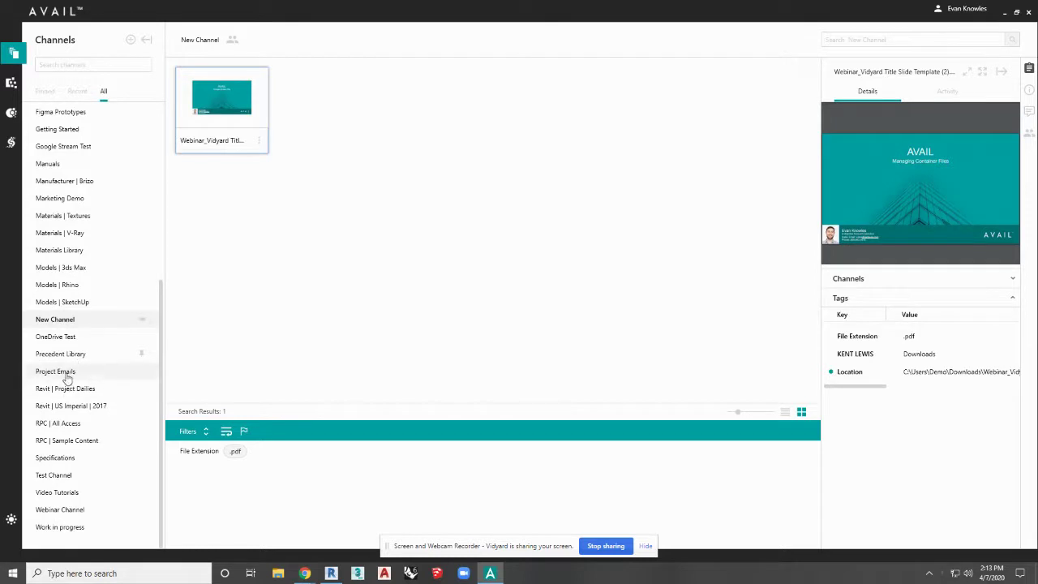
scroll(70, 301, "up", 5)
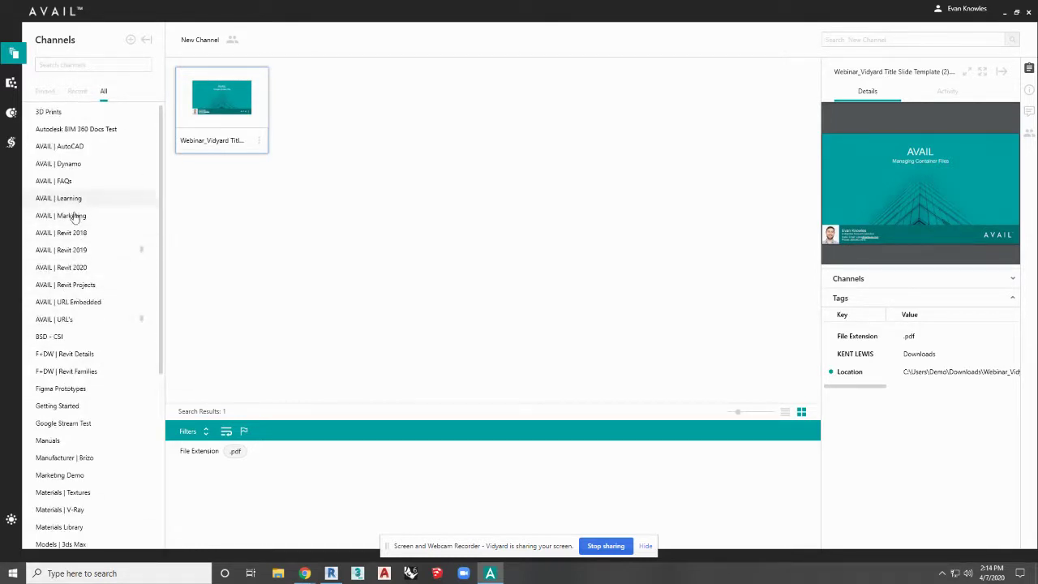
left_click(69, 287)
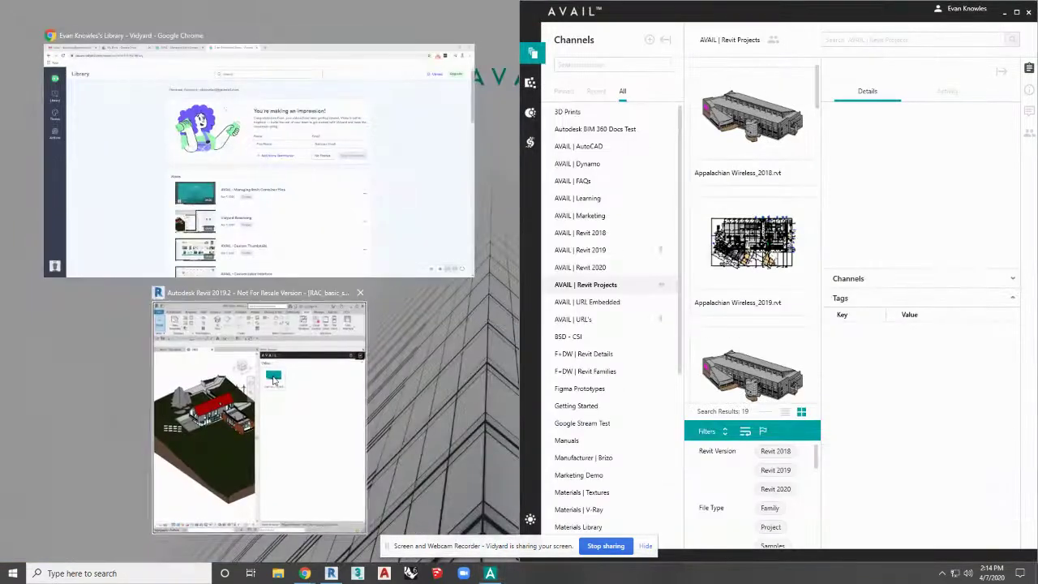
left_click(276, 381)
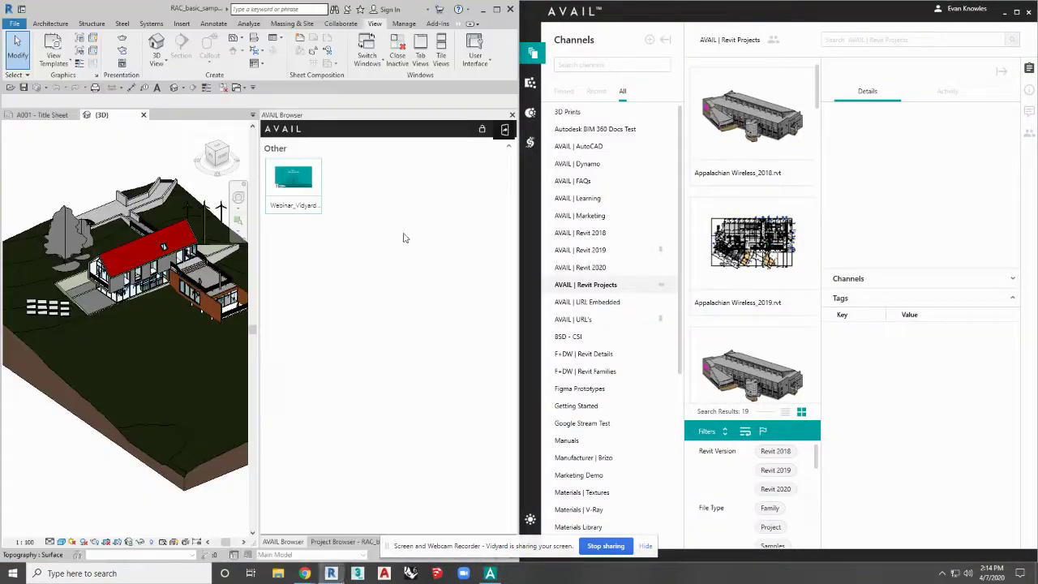
left_click(1002, 71)
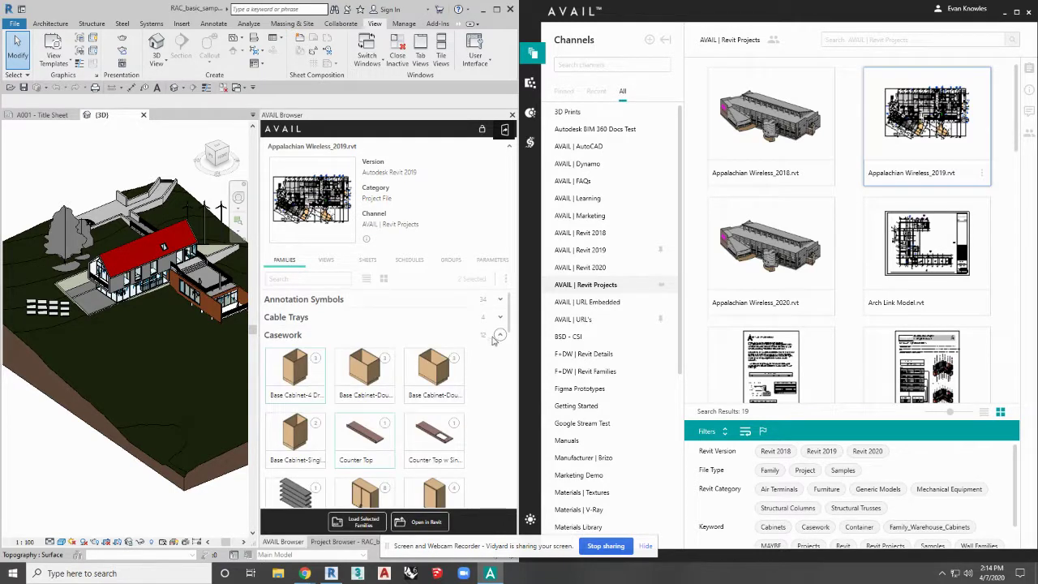
- Search the families of Appalachian Wireless_2019.rvt for "doors" and load the Single-Flush H.M. door family without placing it
left_click(499, 335)
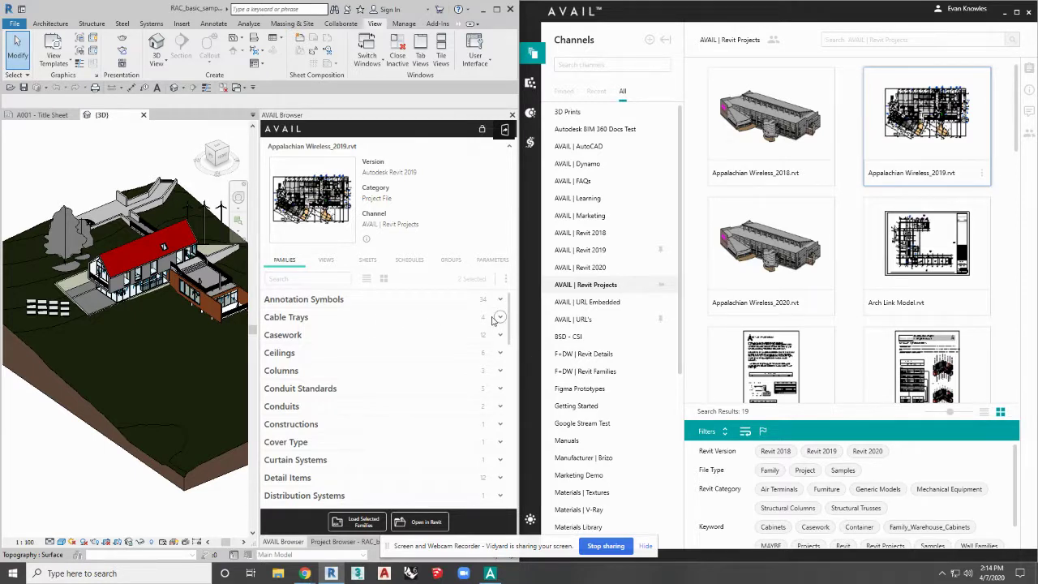
left_click(310, 279)
type("doors")
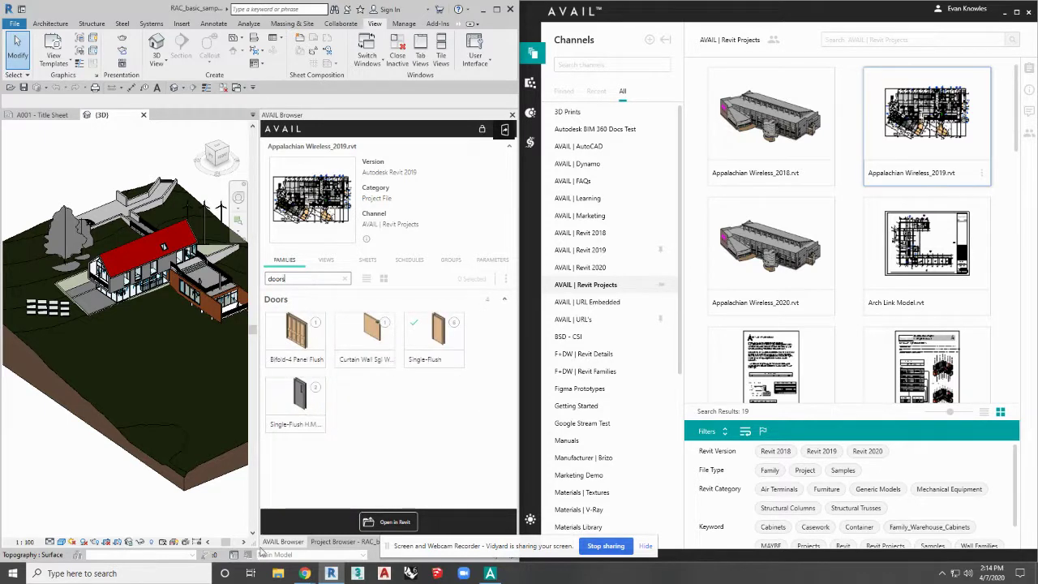
left_click(298, 407)
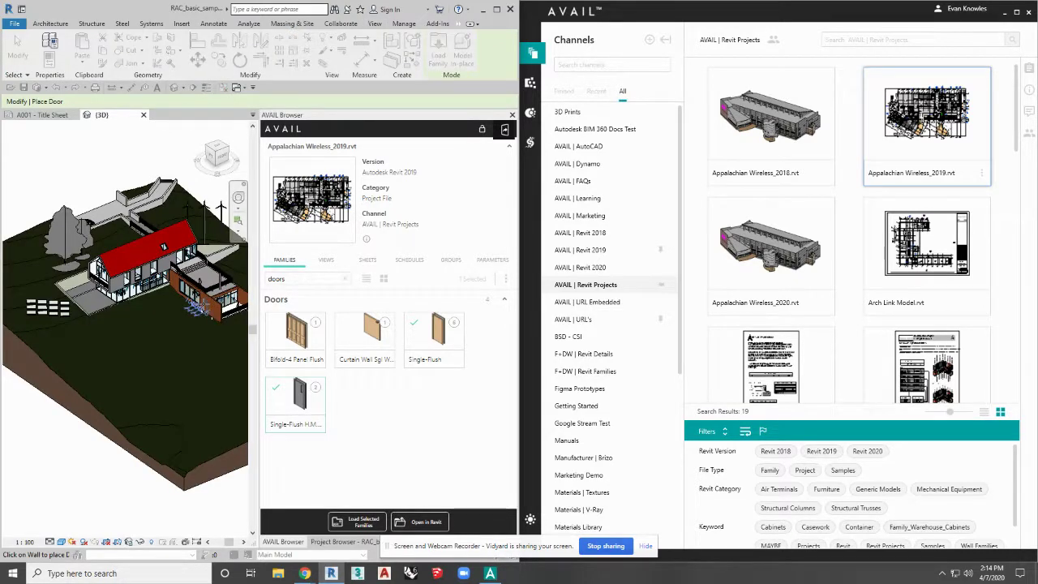
key("Escape")
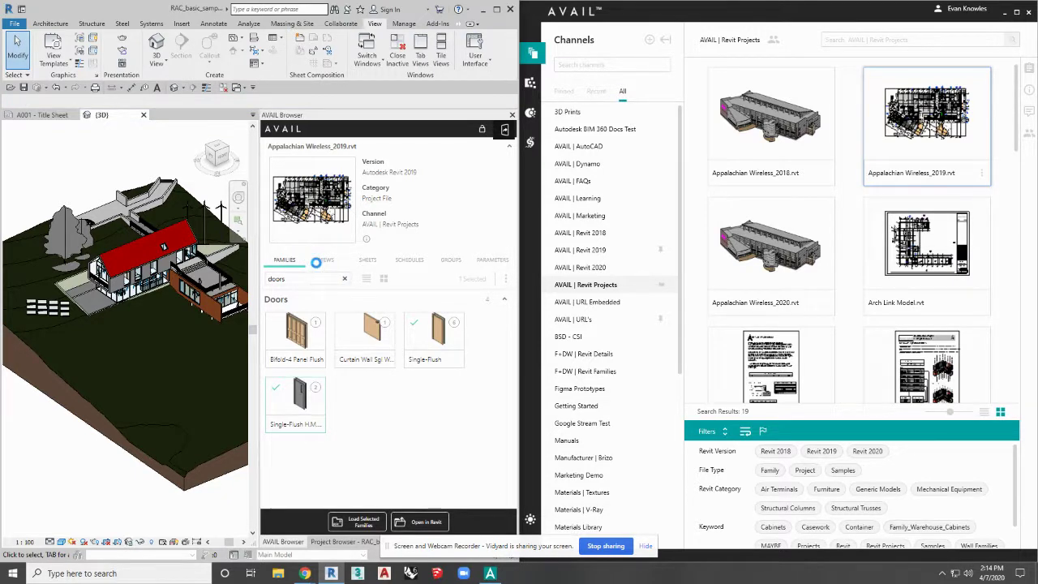
- Select all Casework families in Appalachian Wireless_2019.rvt and tag them as Display This
left_click(290, 255)
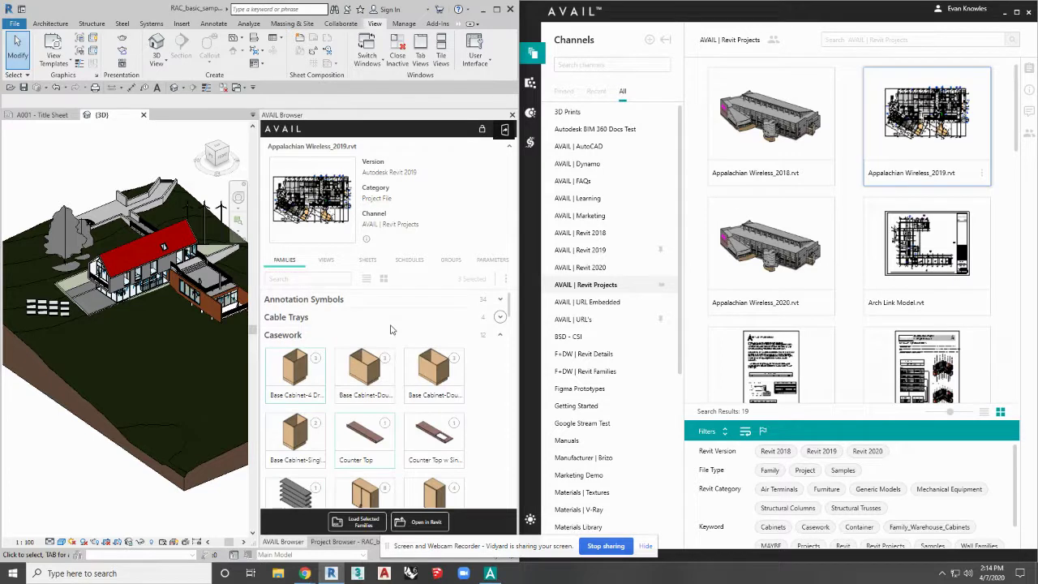
left_click(499, 335)
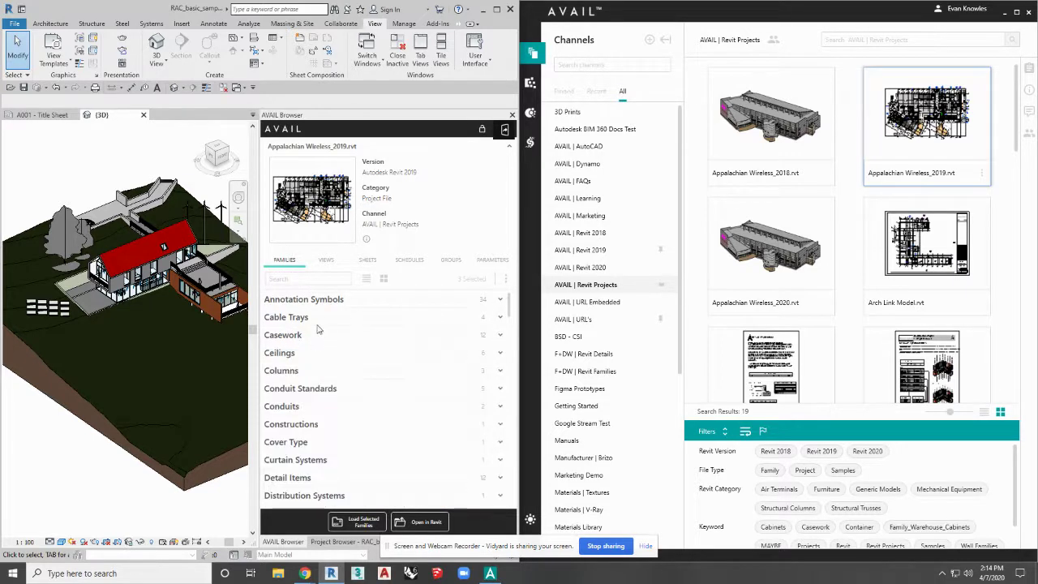
left_click(500, 335)
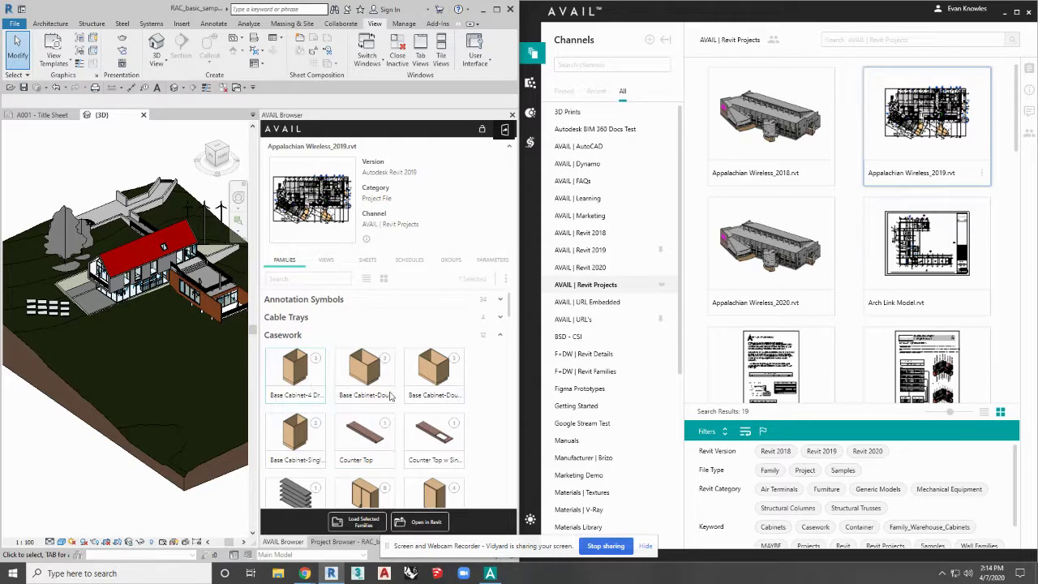
scroll(397, 364, "down", 1)
scroll(398, 364, "down", 3)
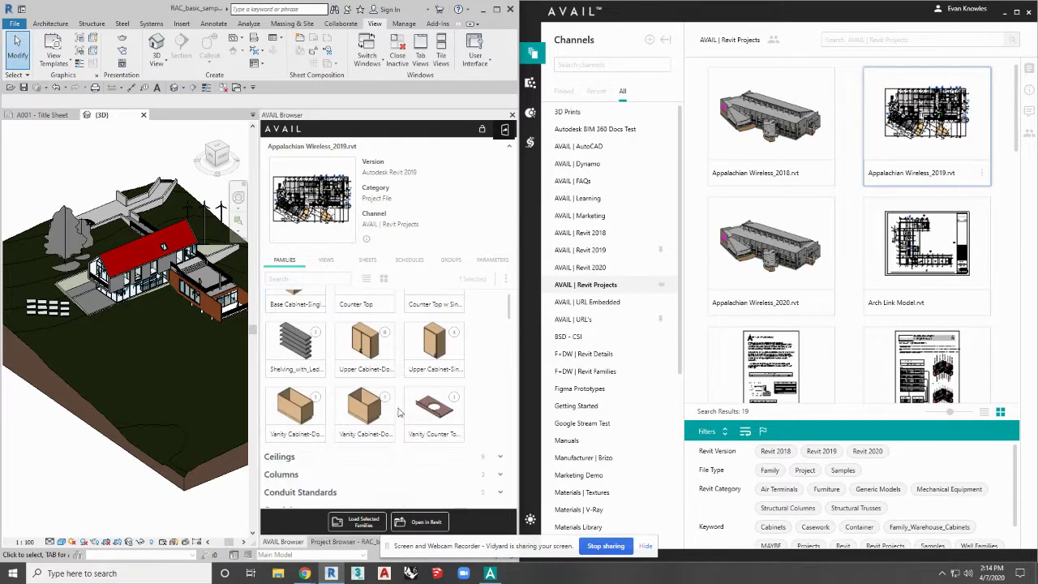
right_click(358, 344)
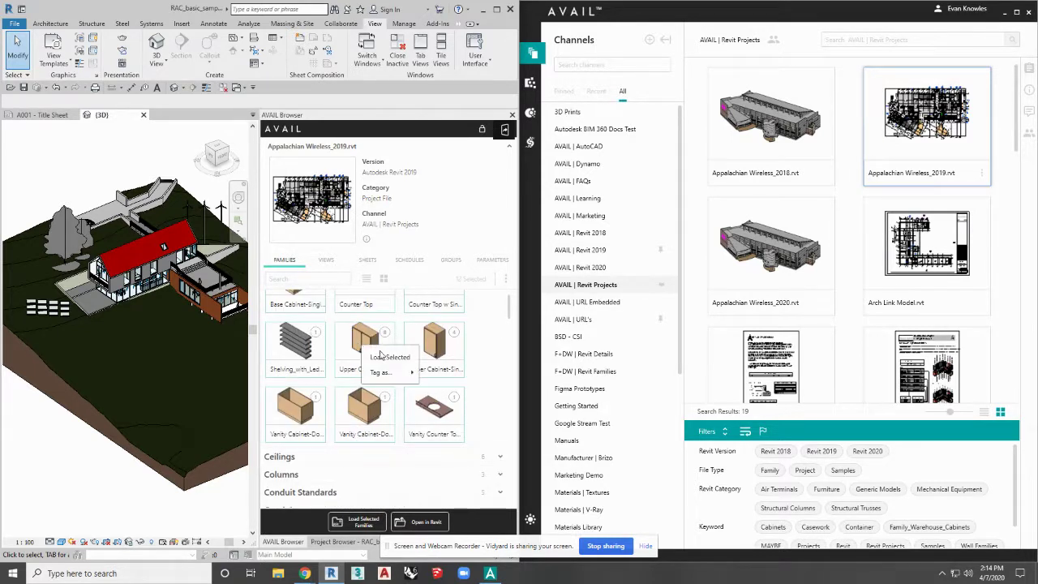
mouse_move(401, 376)
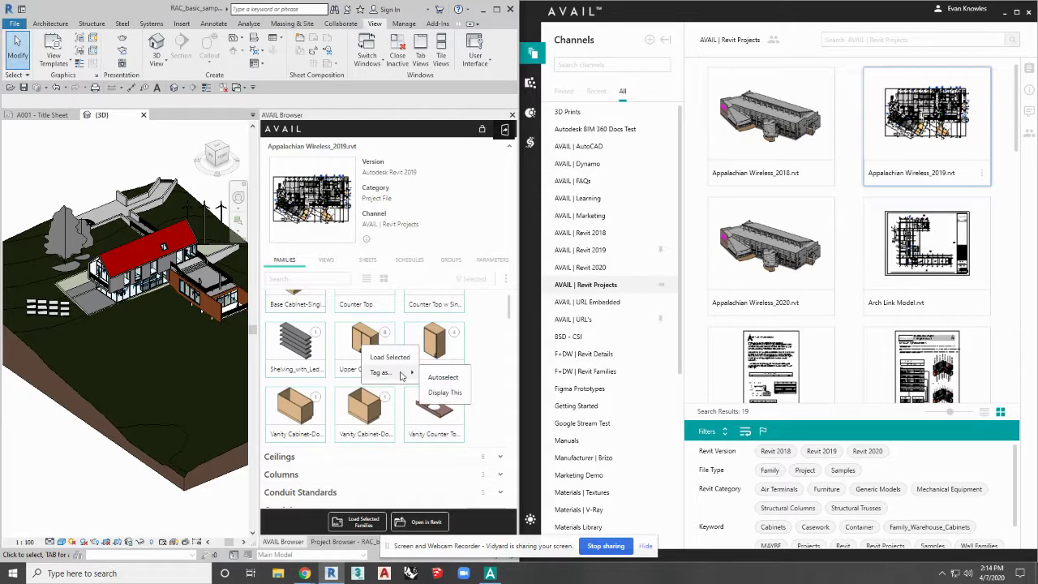
left_click(445, 392)
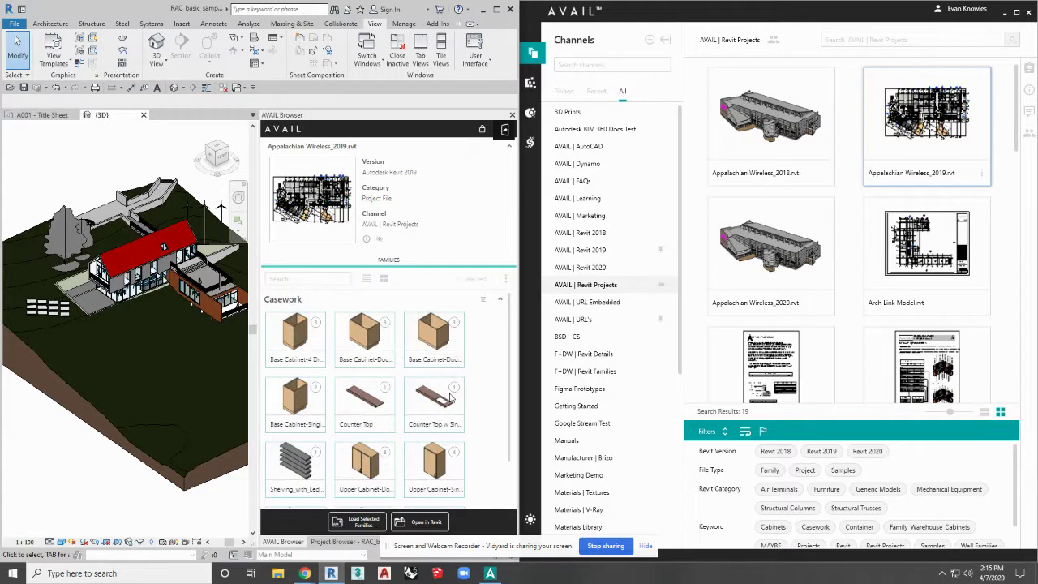
- Reload Appalachian Wireless_2019.rvt from the channel and check which families its tagged content offers
left_click(500, 299)
left_click(771, 247)
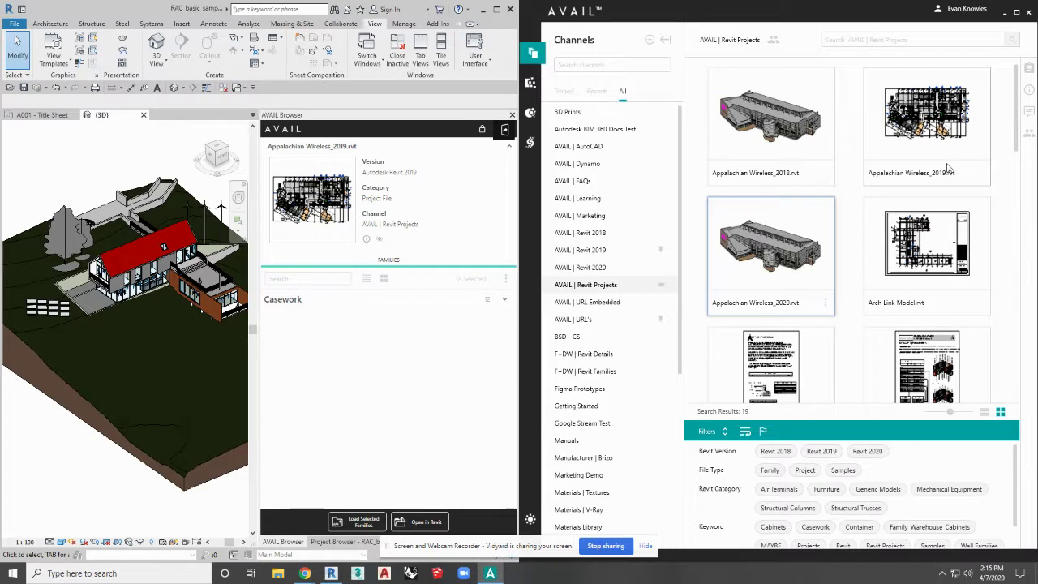
left_click(888, 153)
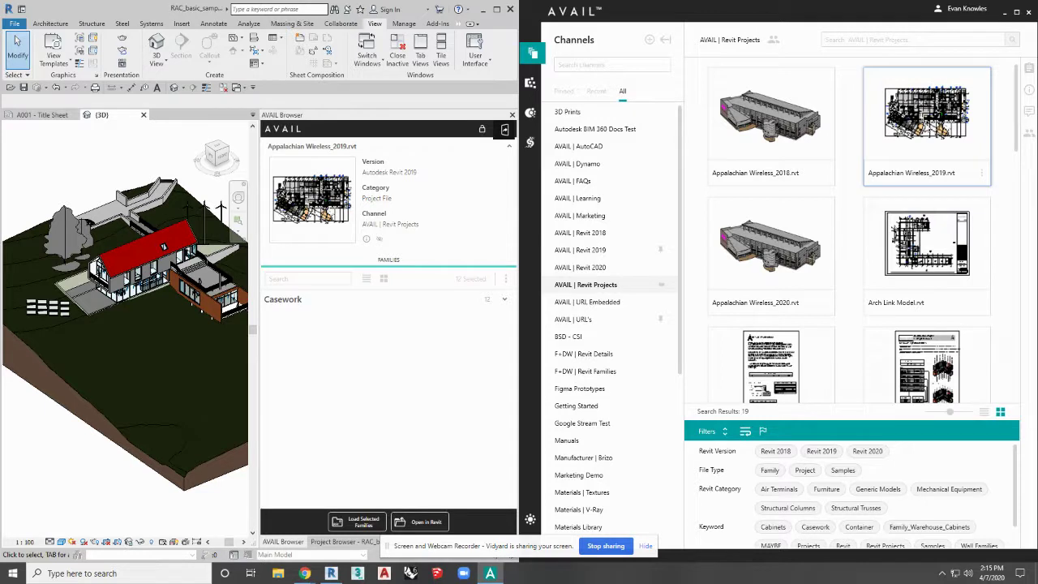
left_click(384, 278)
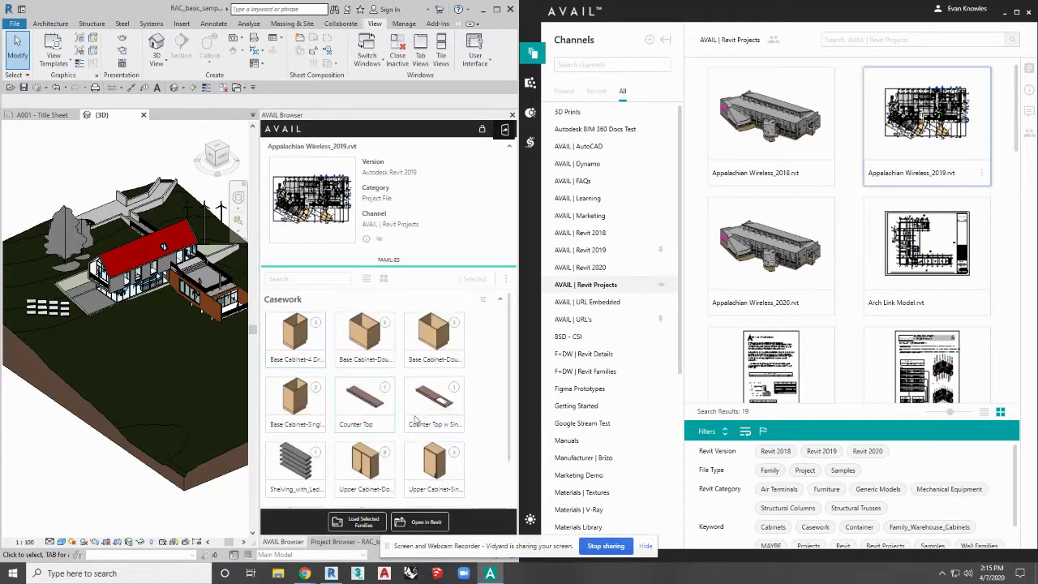
left_click(501, 299)
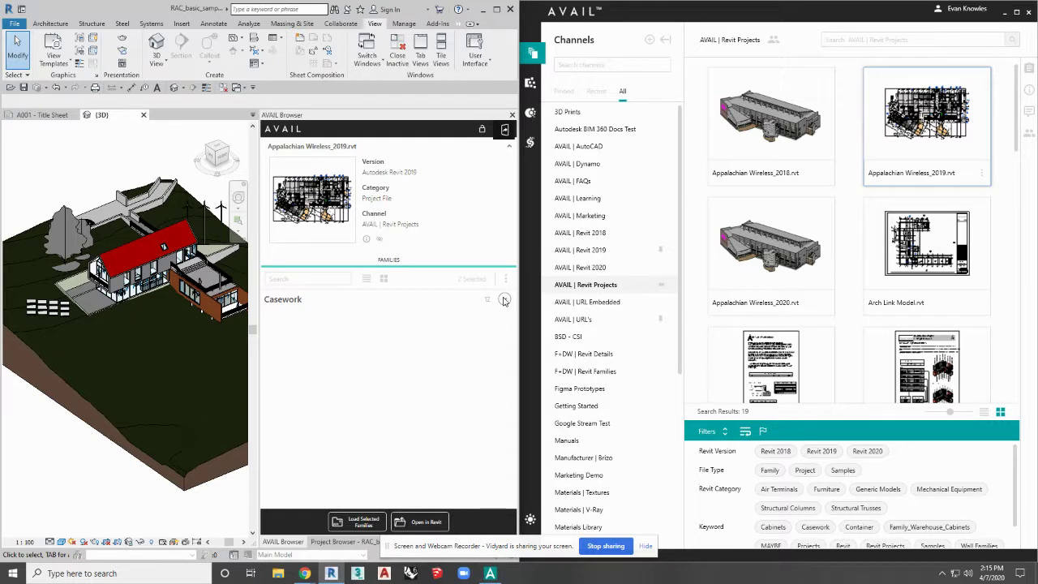
left_click(502, 299)
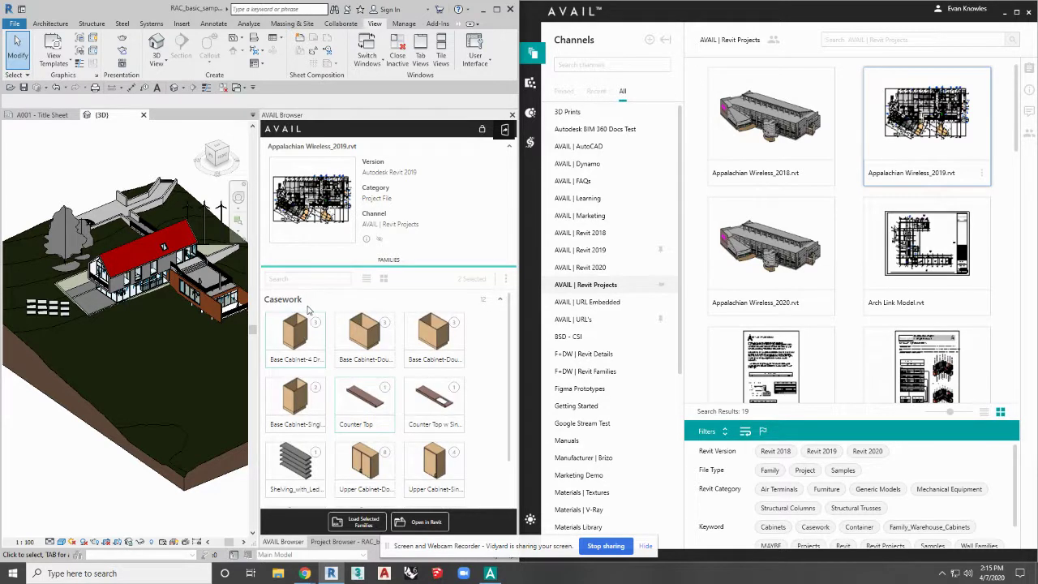
left_click(501, 300)
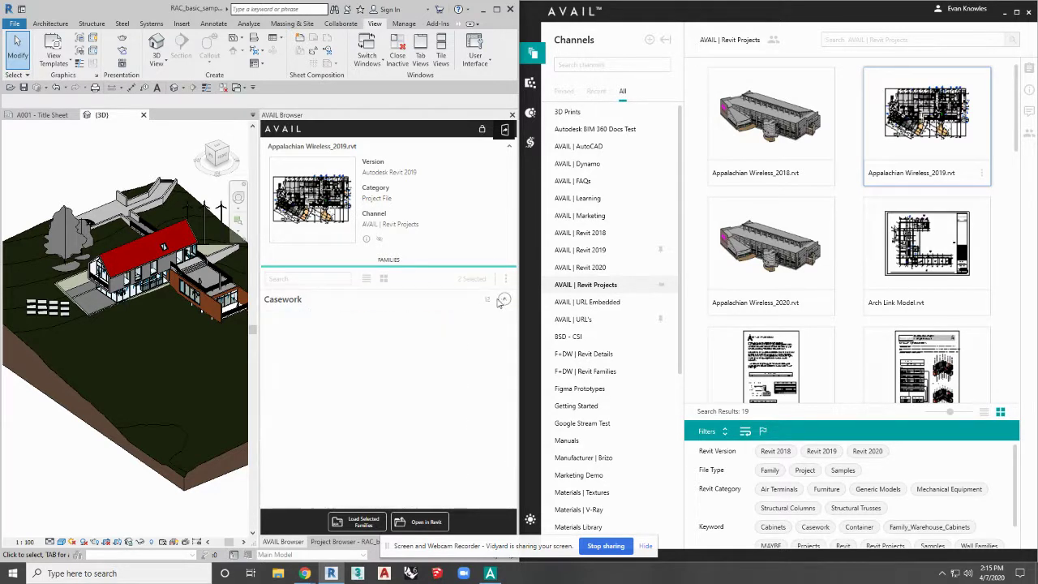
left_click(503, 301)
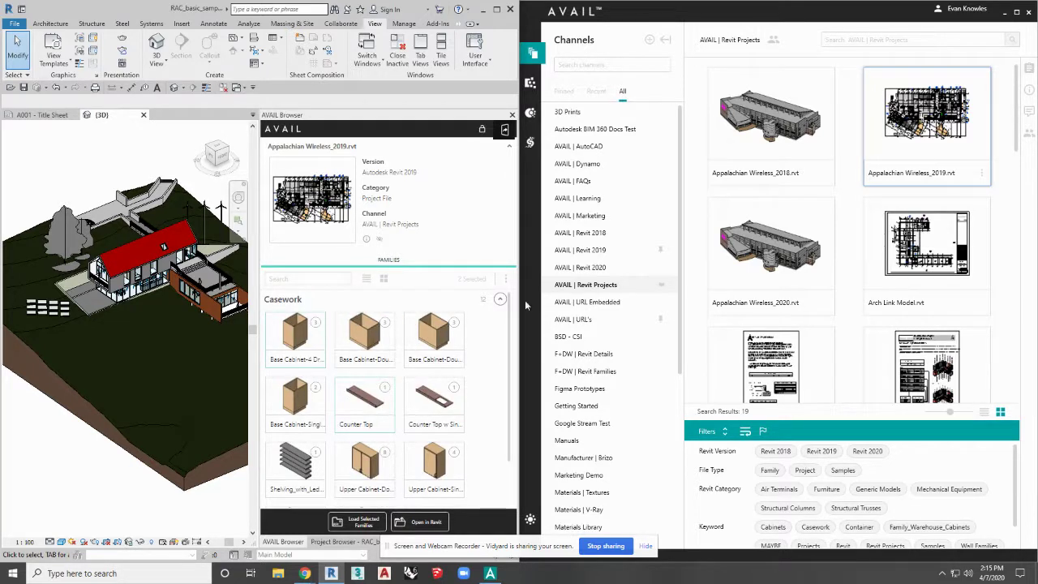
- Open the AVAIL | Revit 2019 channel, filter it by the System Families category, and load System Family Library.rvt into the AVAIL Browser
left_click(607, 253)
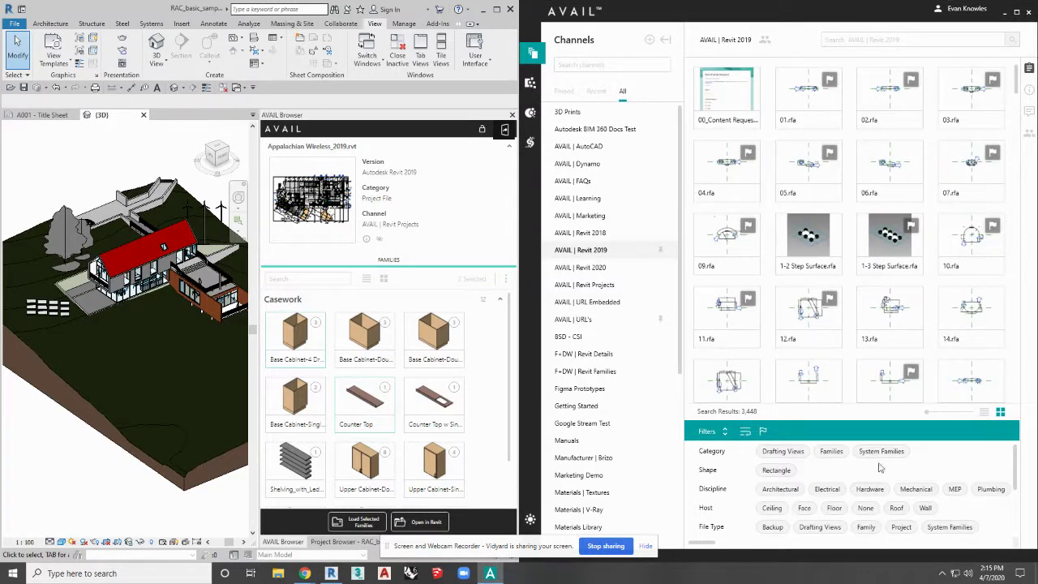
left_click(881, 452)
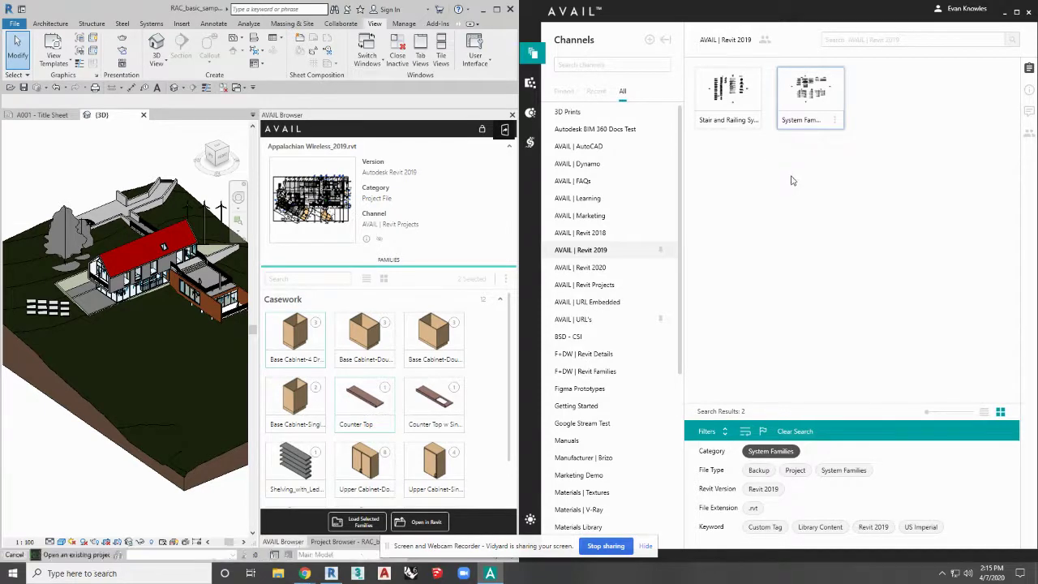
left_click_drag(800, 95, 420, 242)
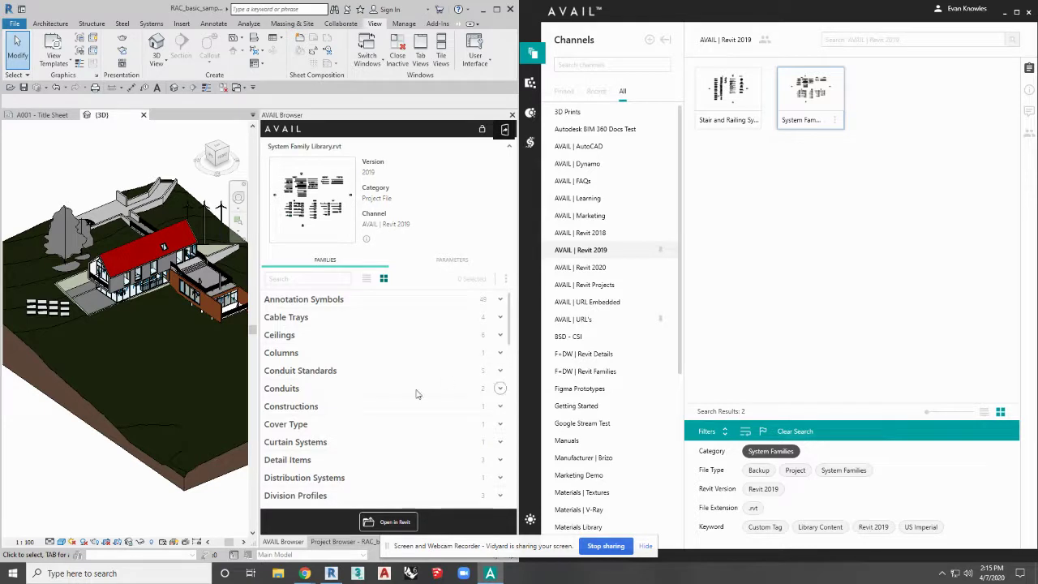
- Select the Basic Wall types in the Walls category of System Family Library.rvt and tag them as Display This
scroll(396, 402, "down", 10)
scroll(396, 397, "down", 3)
scroll(389, 381, "up", 10)
scroll(385, 354, "down", 12)
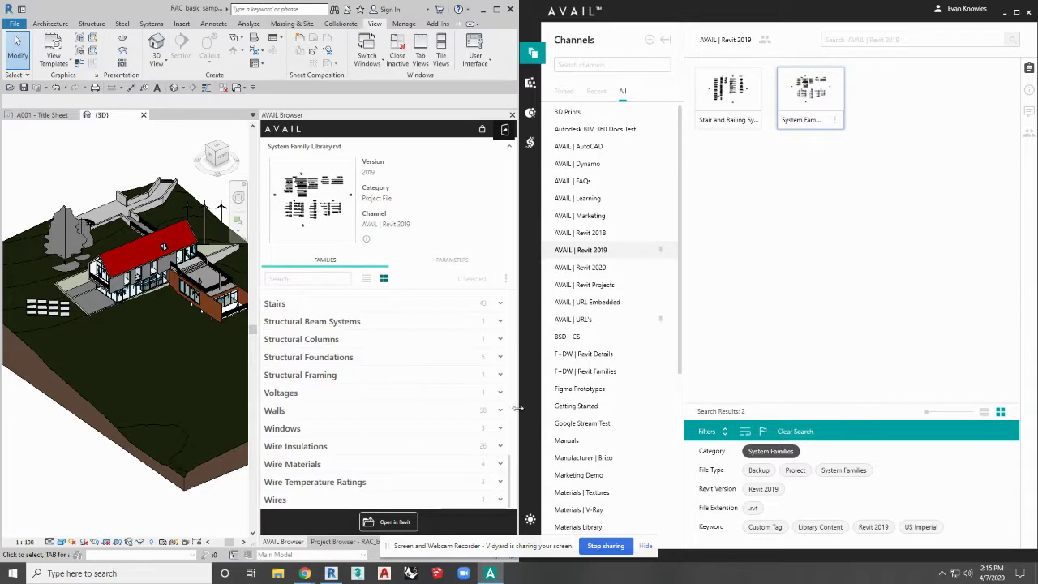
left_click(499, 410)
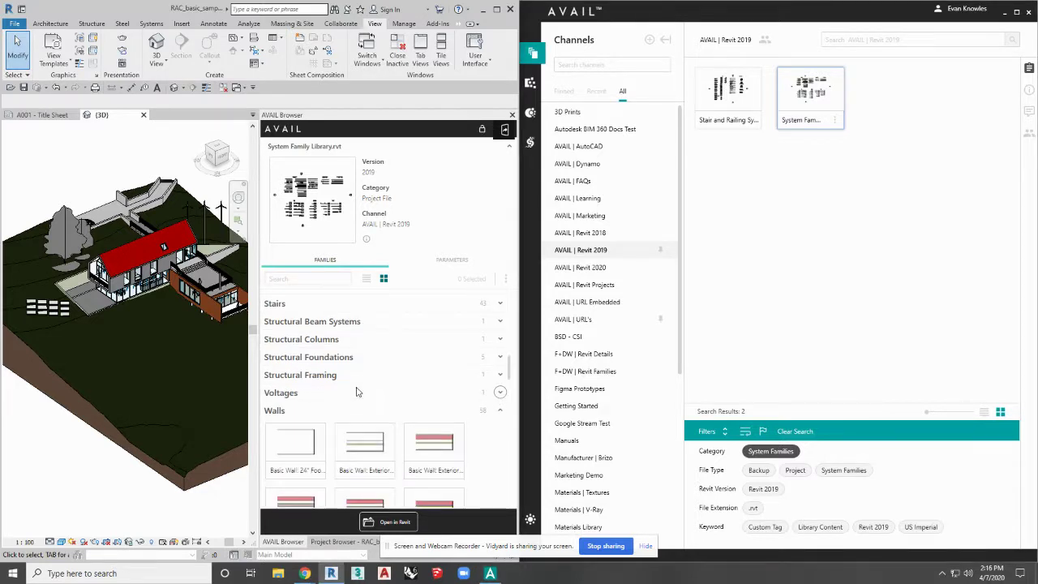
scroll(356, 389, "down", 1)
left_click(301, 391)
scroll(405, 412, "down", 10)
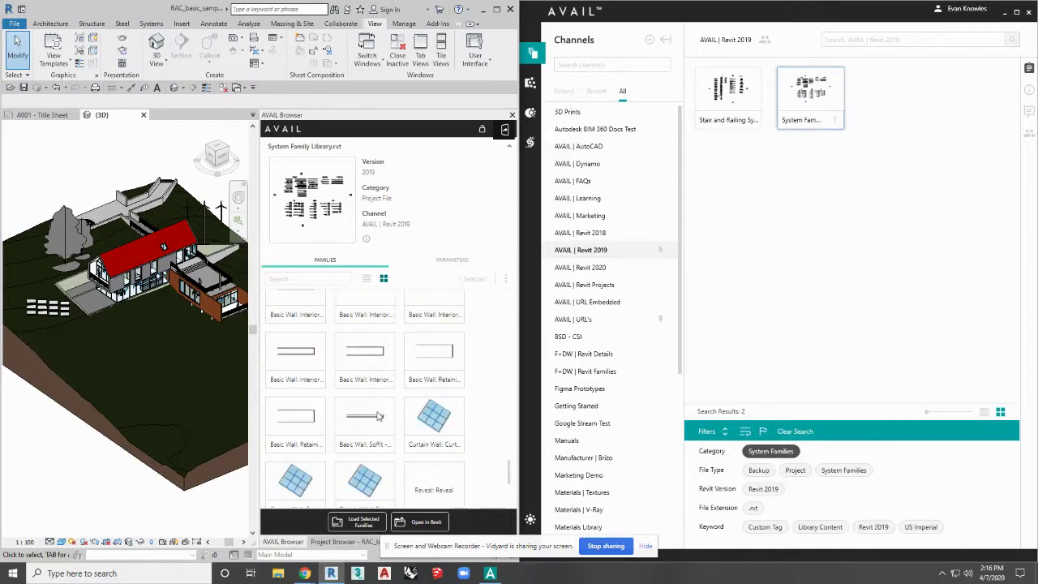
right_click(379, 364)
mouse_move(405, 385)
left_click(465, 406)
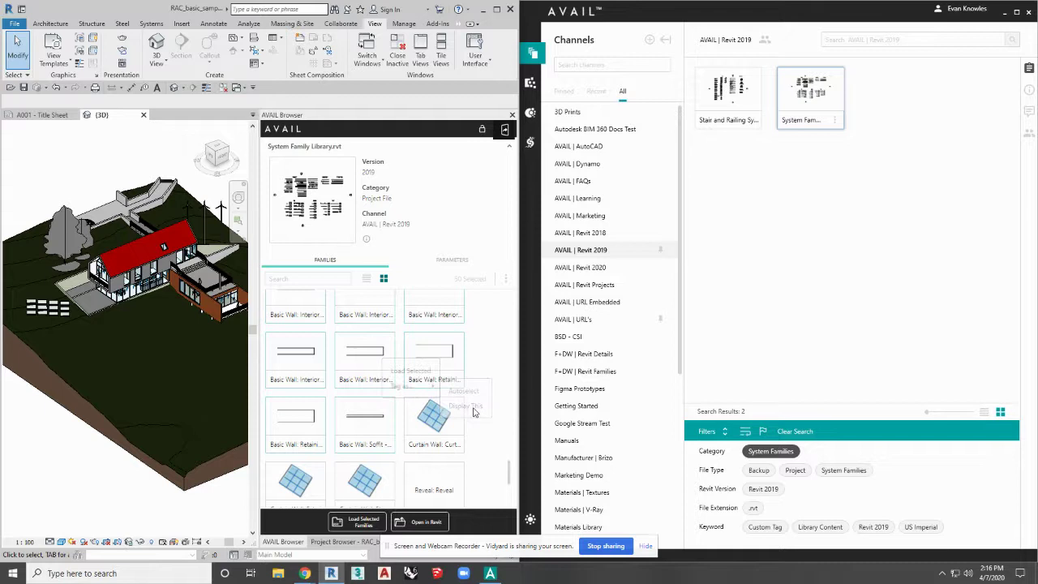
- Reload System Family Library.rvt by switching to the stair and railing file and back, and expand its Walls category
left_click(725, 95)
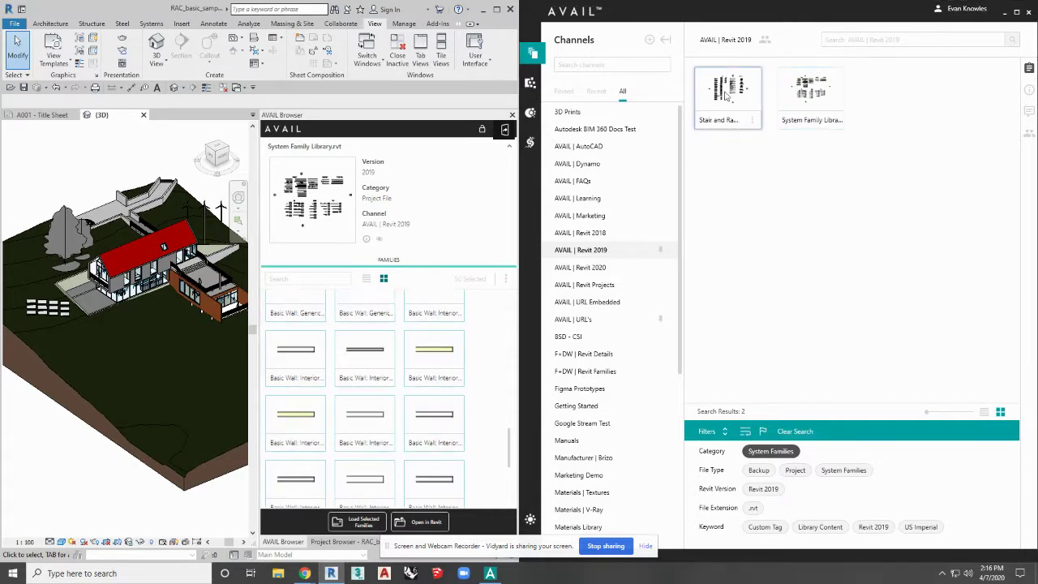
left_click(804, 95)
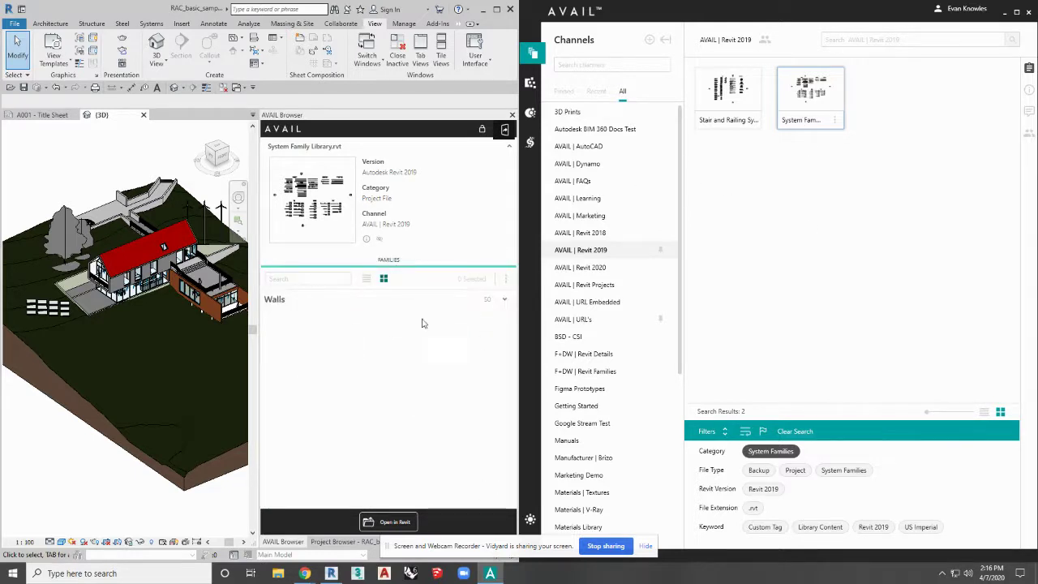
left_click(504, 301)
- Tag the Basic Wall: Generic - 8" type in the Walls category as Autoselect and reload System Family Library.rvt from the channel
scroll(476, 449, "down", 3)
scroll(477, 448, "up", 3)
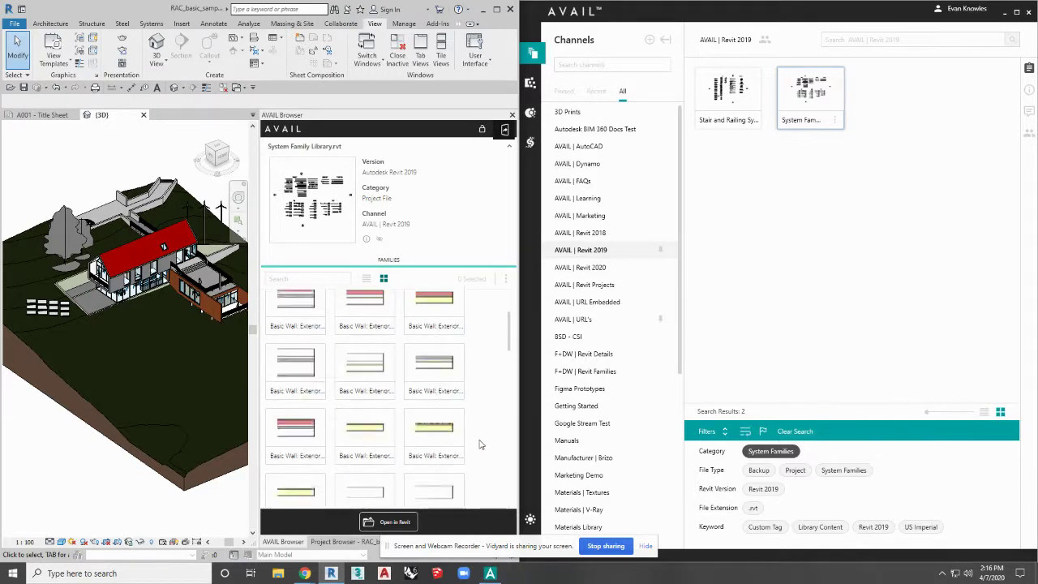
scroll(479, 444, "up", 2)
scroll(475, 388, "down", 3)
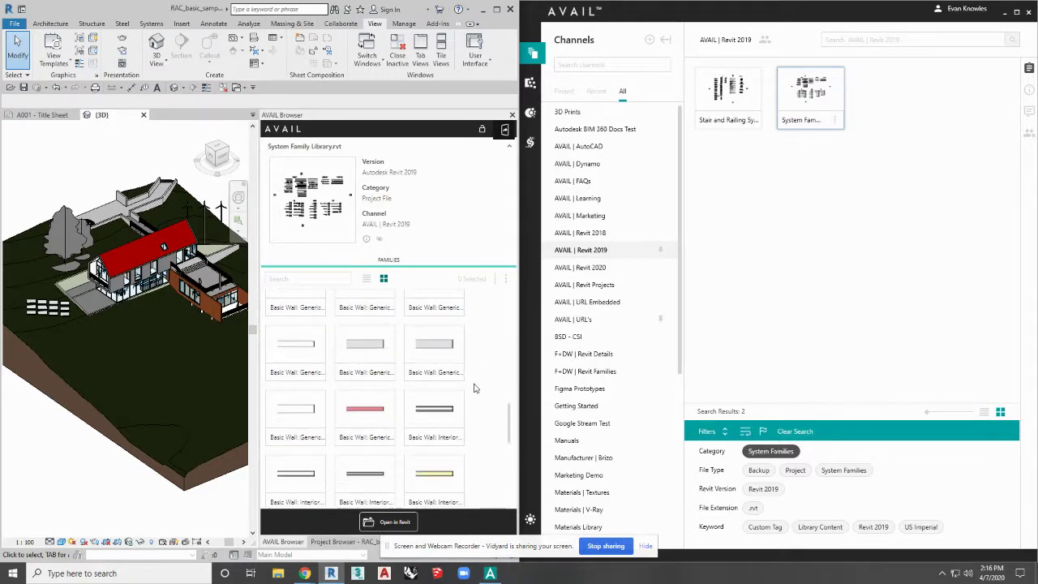
right_click(372, 344)
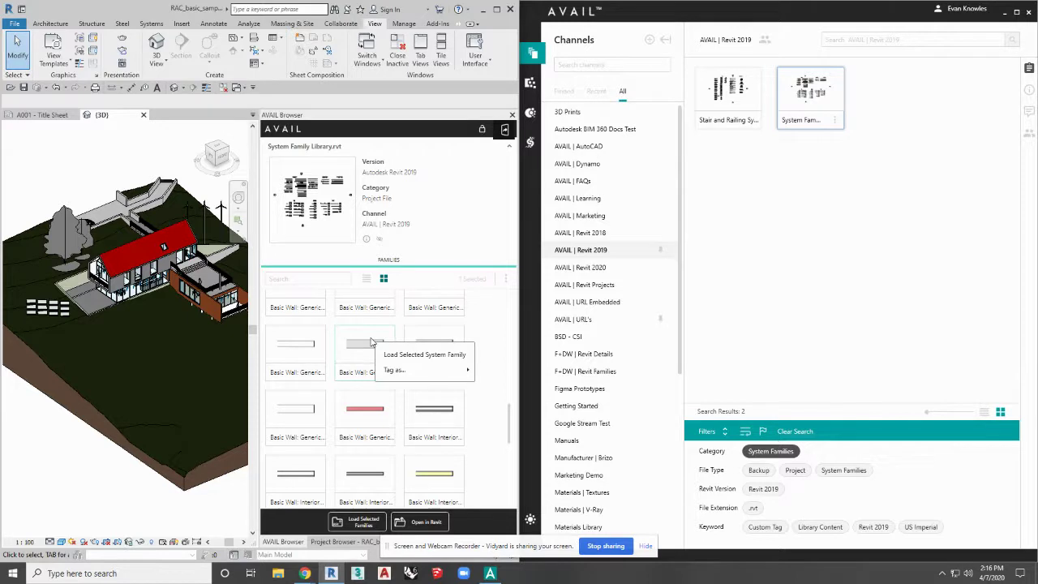
mouse_move(445, 378)
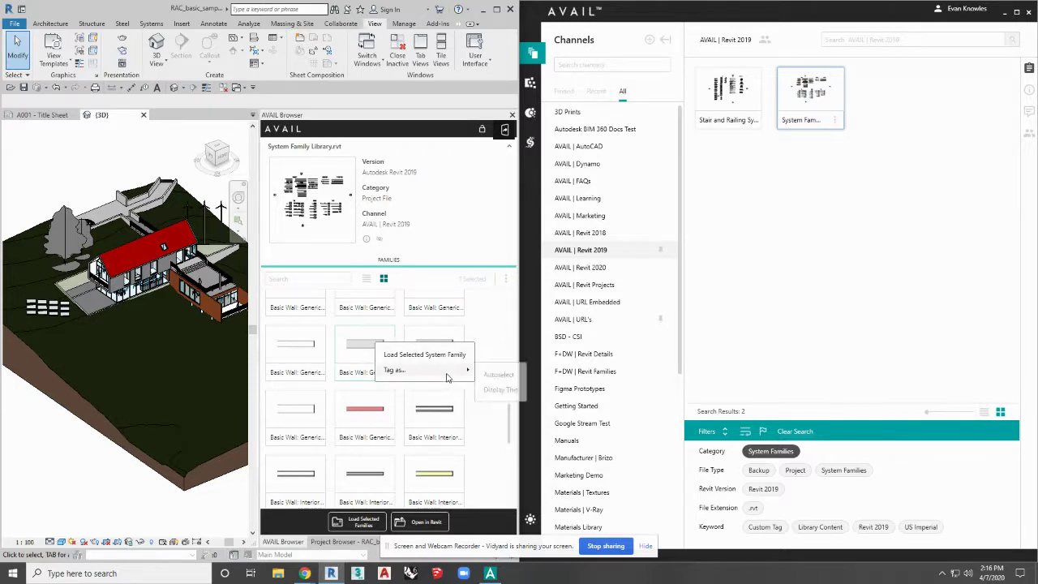
left_click(503, 376)
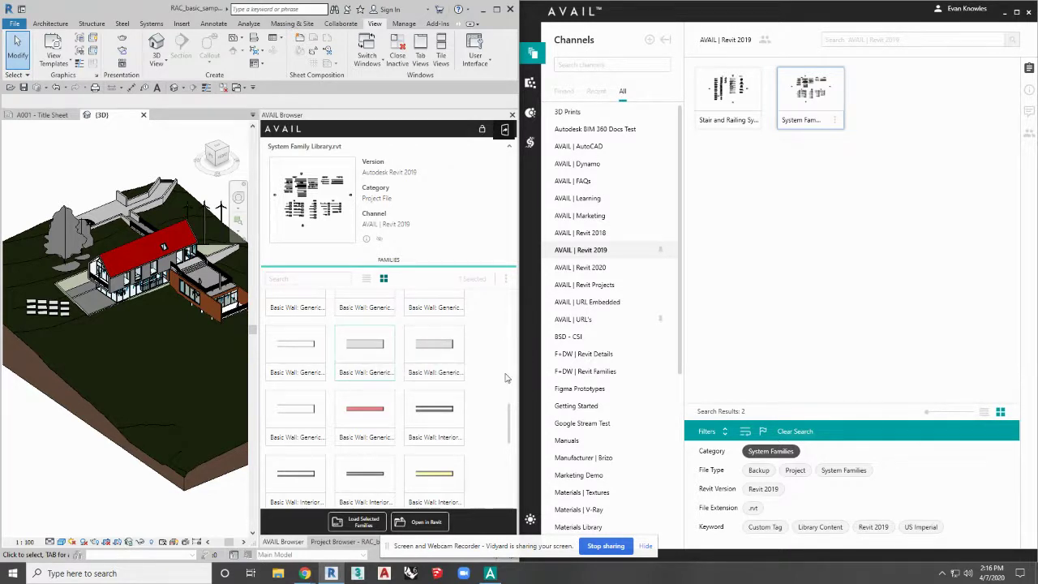
right_click(366, 349)
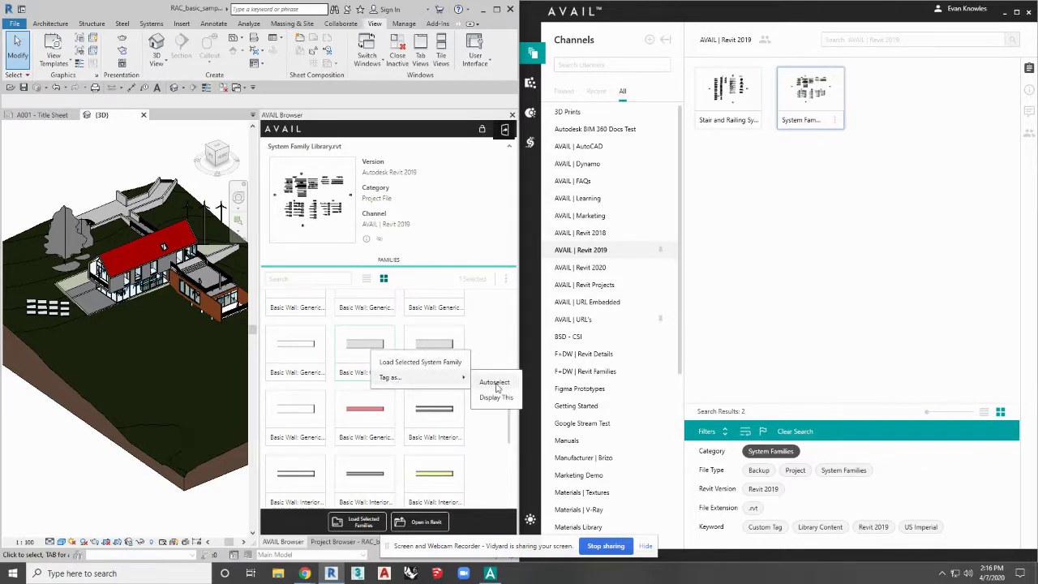
left_click(495, 383)
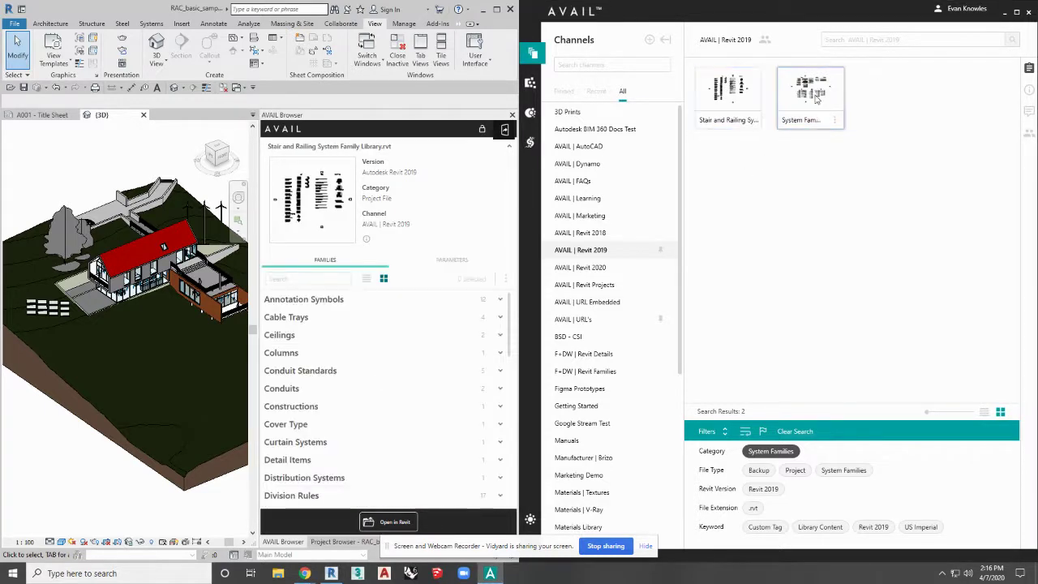
left_click(791, 109)
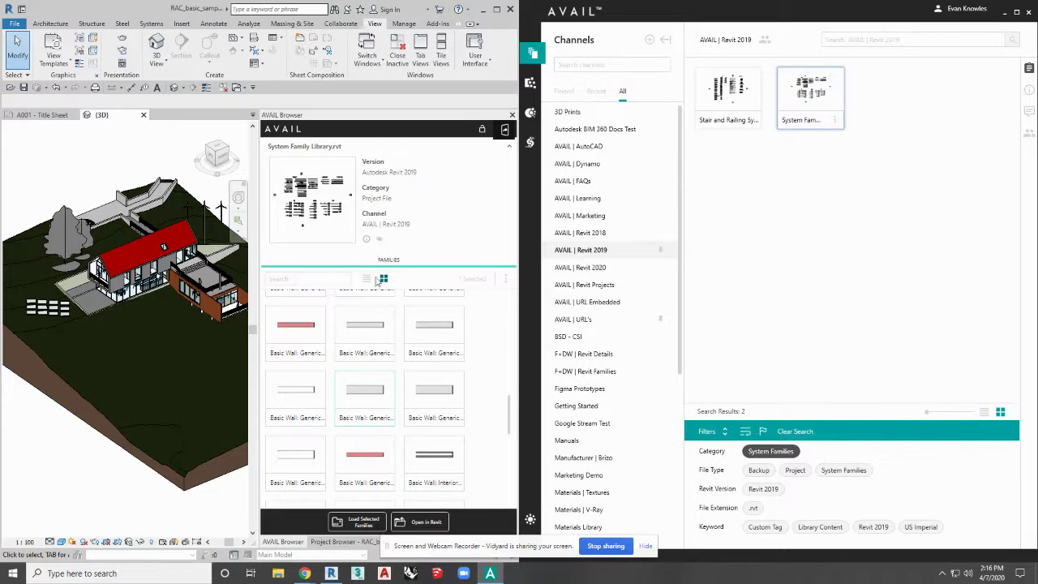
left_click(379, 239)
- Maximize the AVAIL desktop window and review the Autoselect and Display This entries in the AVAIL | Revit 2019 channel's Tags & Filters
left_click(1017, 13)
left_click(14, 114)
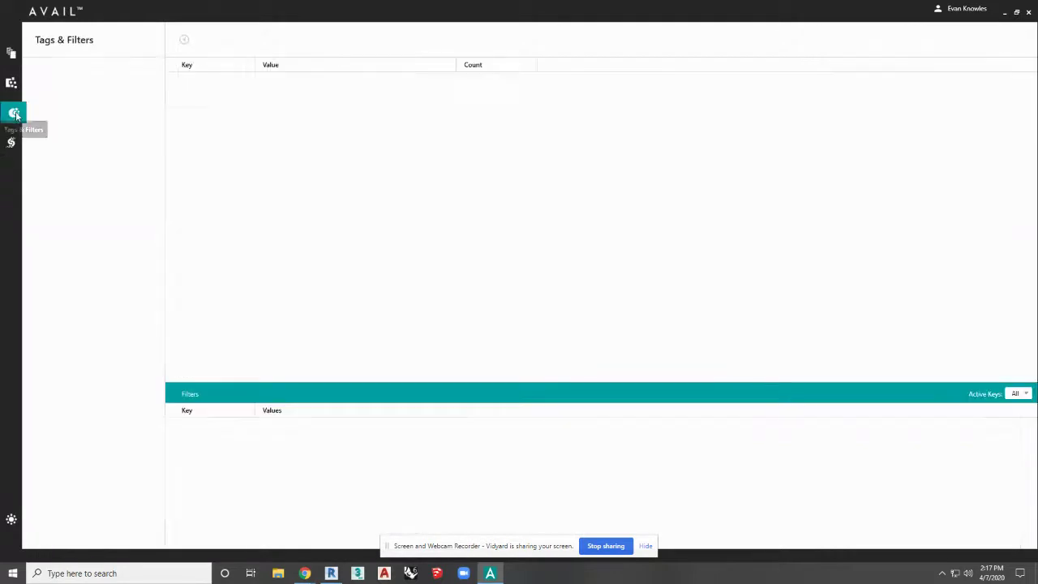
left_click(62, 118)
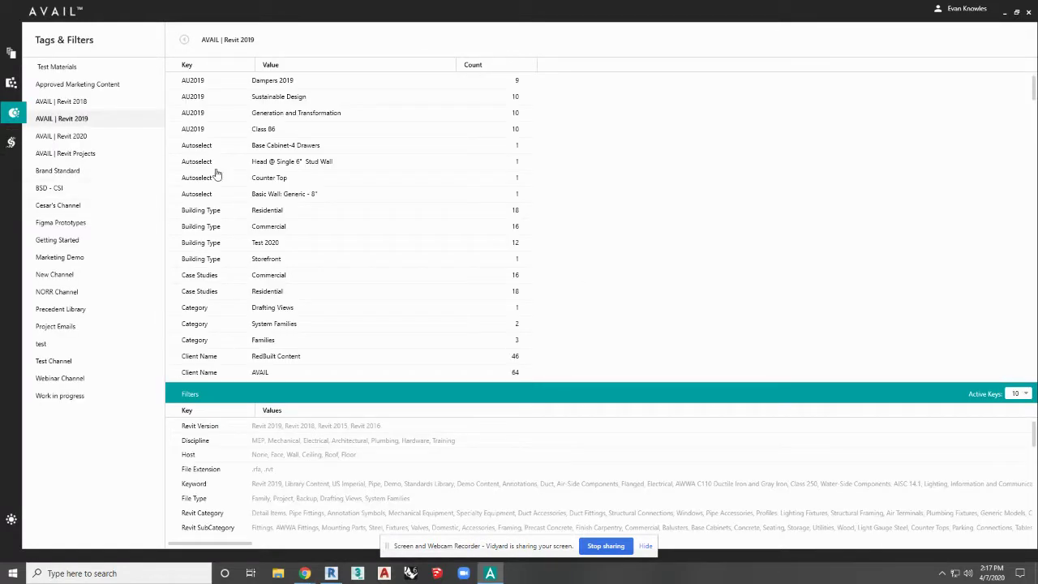
scroll(226, 160, "down", 3)
scroll(226, 161, "down", 3)
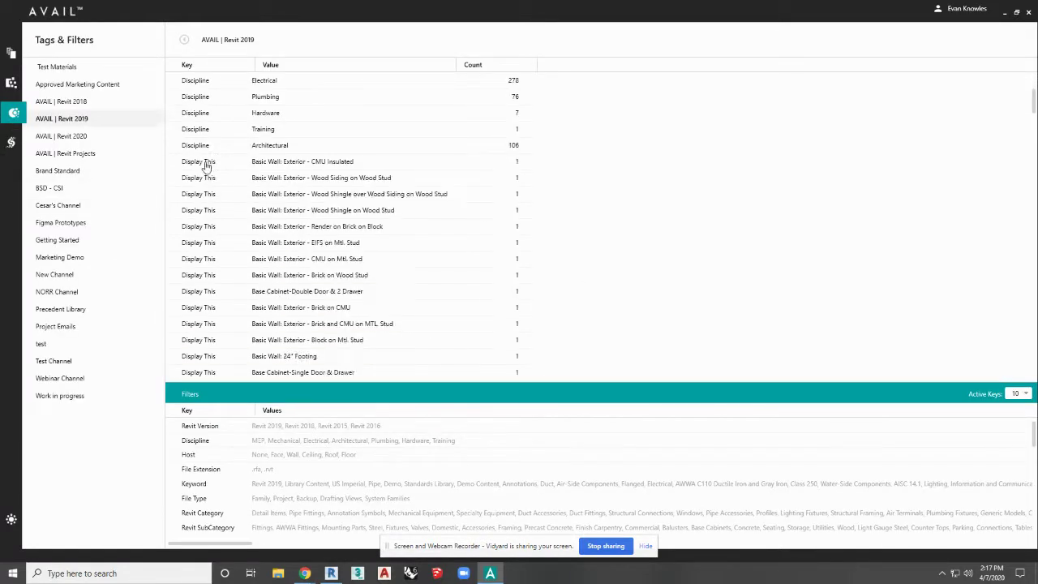
scroll(222, 231, "down", 15)
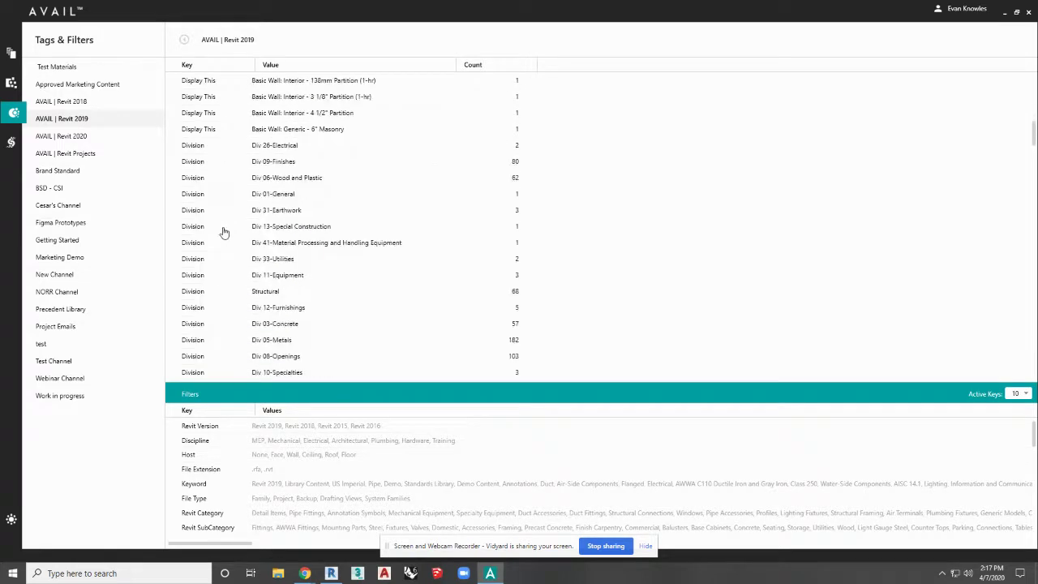
- Delete all the Display This tags from the AVAIL | Revit 2019 channel
scroll(200, 133, "up", 20)
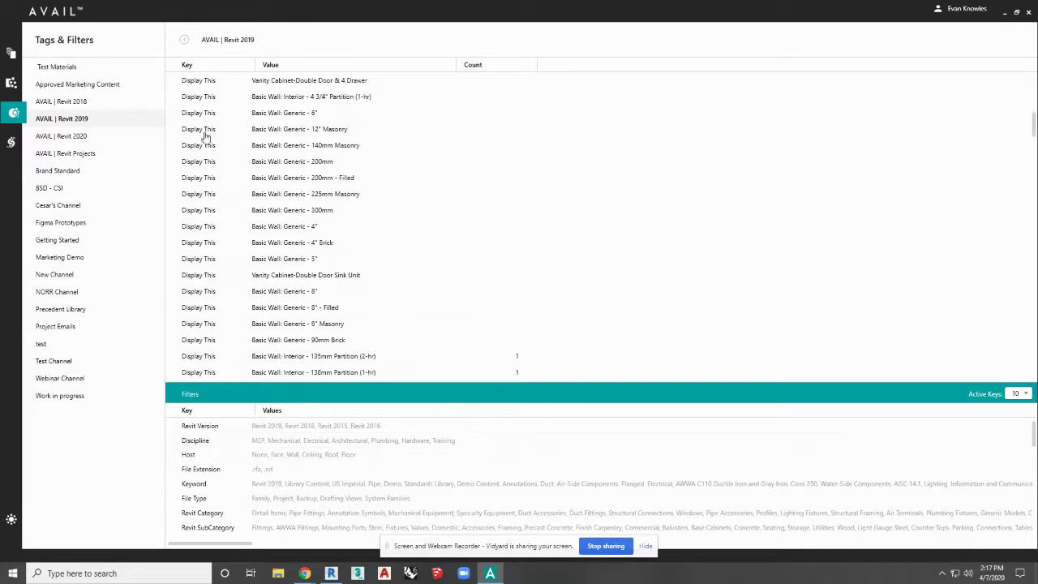
scroll(203, 154, "up", 5)
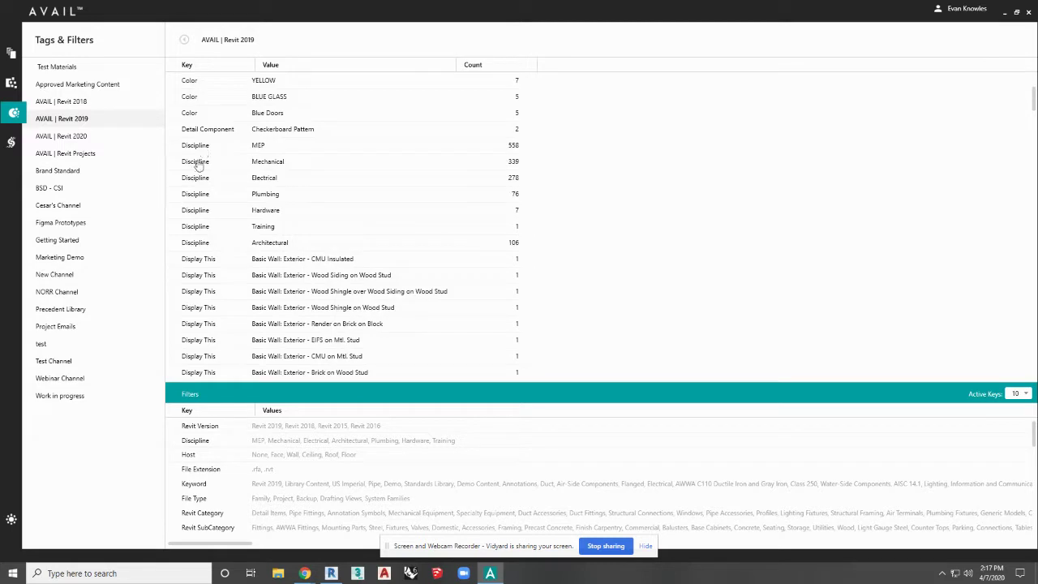
right_click(199, 268)
left_click(223, 277)
left_click(550, 315)
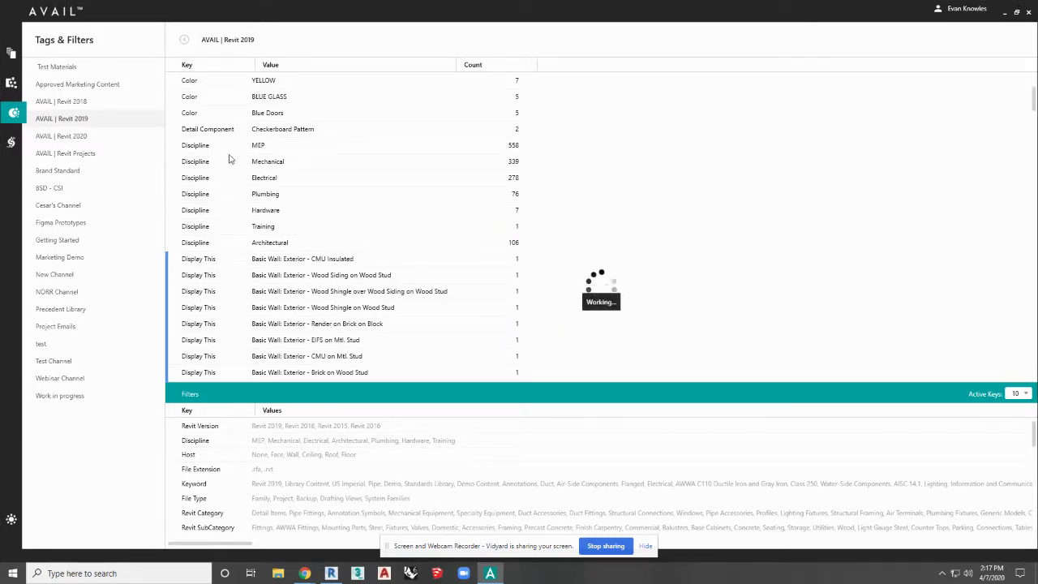
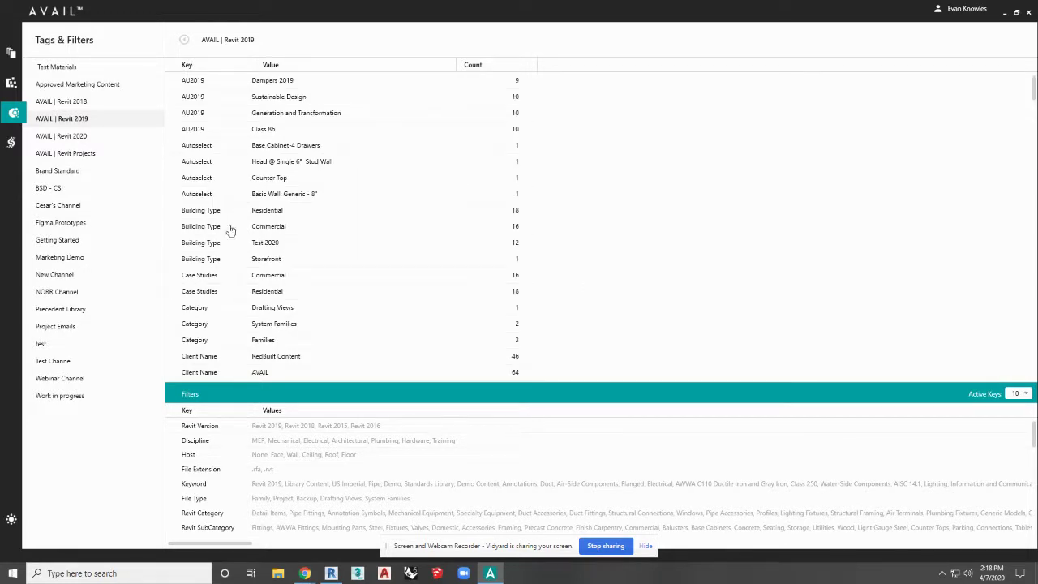
- Delete all the Autoselect tags from the AVAIL | Revit 2019 channel
left_click(198, 195)
left_click(201, 151, "shift")
right_click(205, 167)
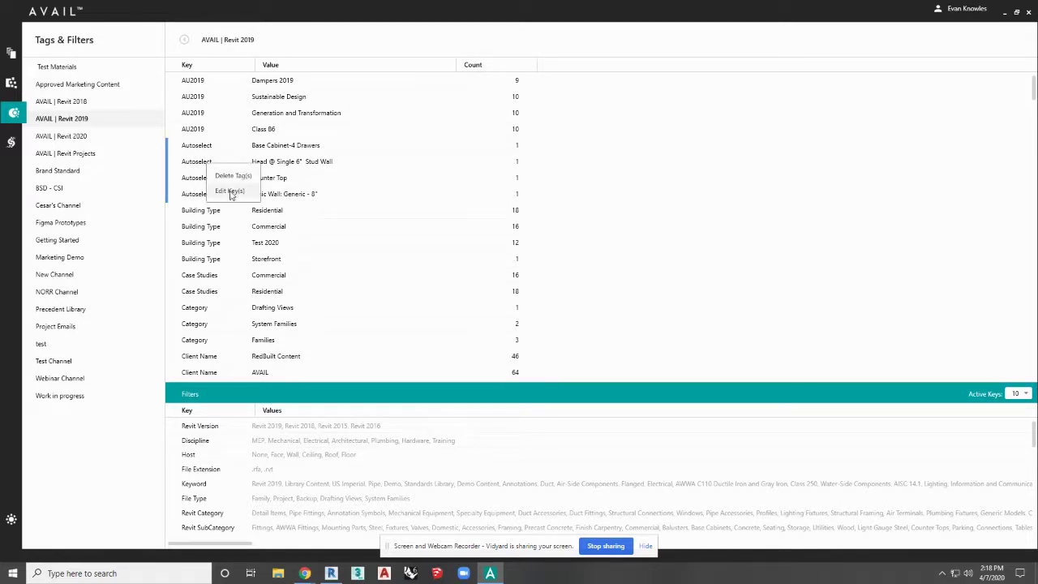
left_click(228, 180)
left_click(559, 315)
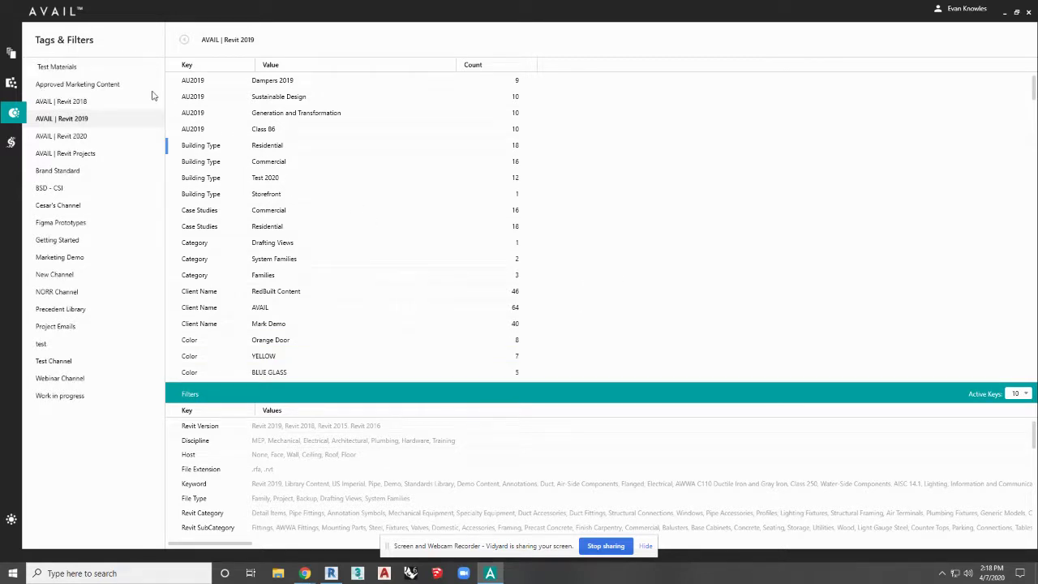
- Return to the channel view, reload System Family Library.rvt into the AVAIL Browser, and look through its full list of family categories
left_click(11, 55)
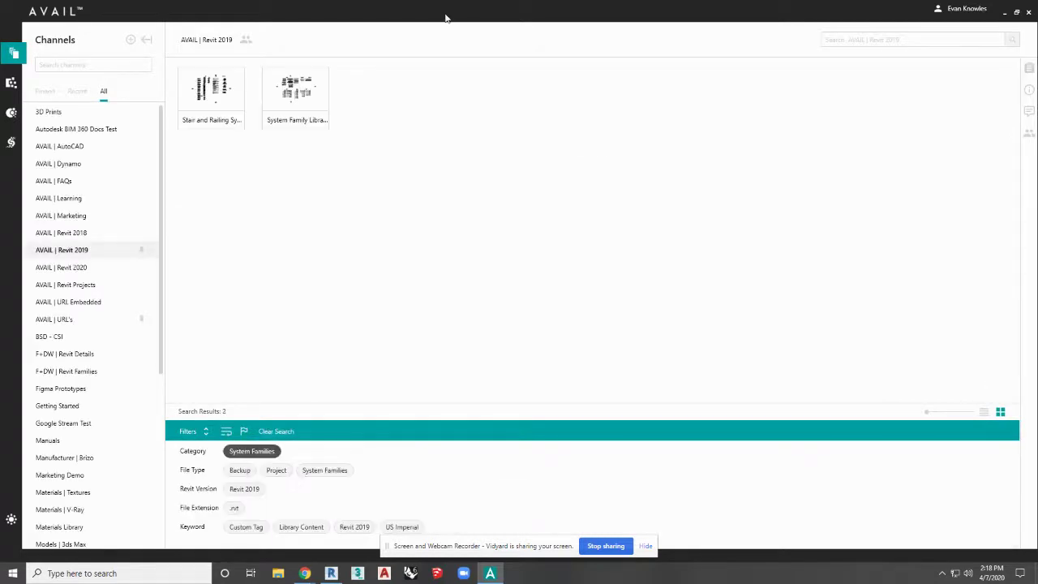
left_click(310, 91)
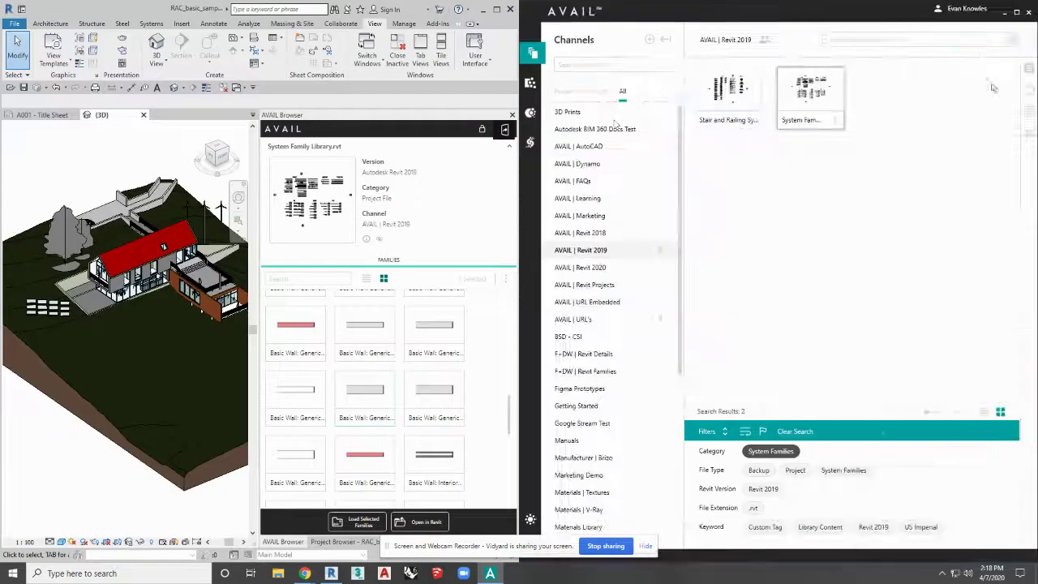
left_click(326, 261)
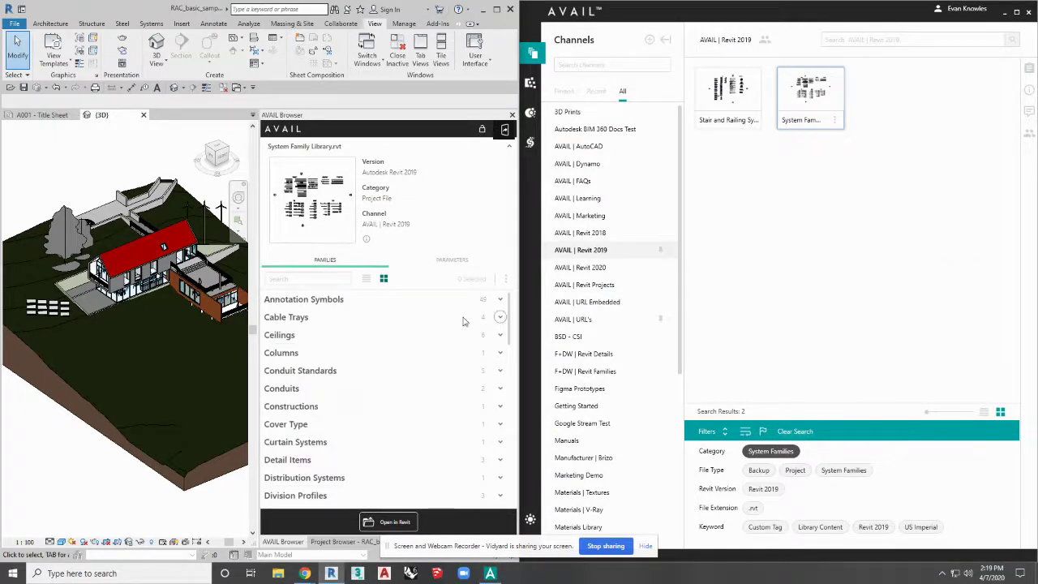
scroll(471, 421, "down", 12)
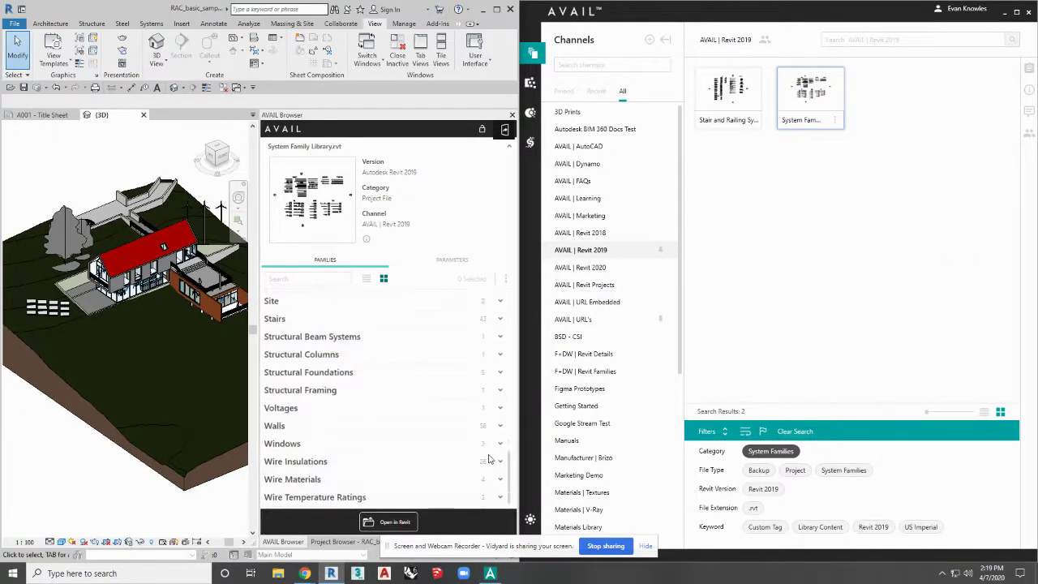
scroll(471, 438, "up", 8)
scroll(471, 449, "up", 4)
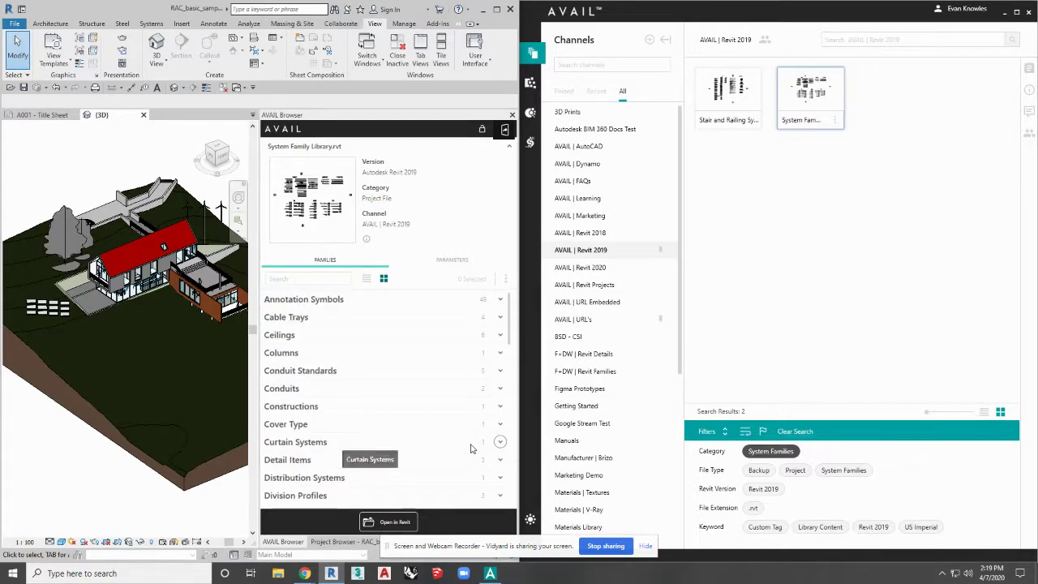
- Maximize the AVAIL desktop window, open New Channel, and display Webinar_Vidyard Title Slide Template (2).pdf enlarged to fit the viewer
left_click(1016, 11)
scroll(92, 335, "down", 5)
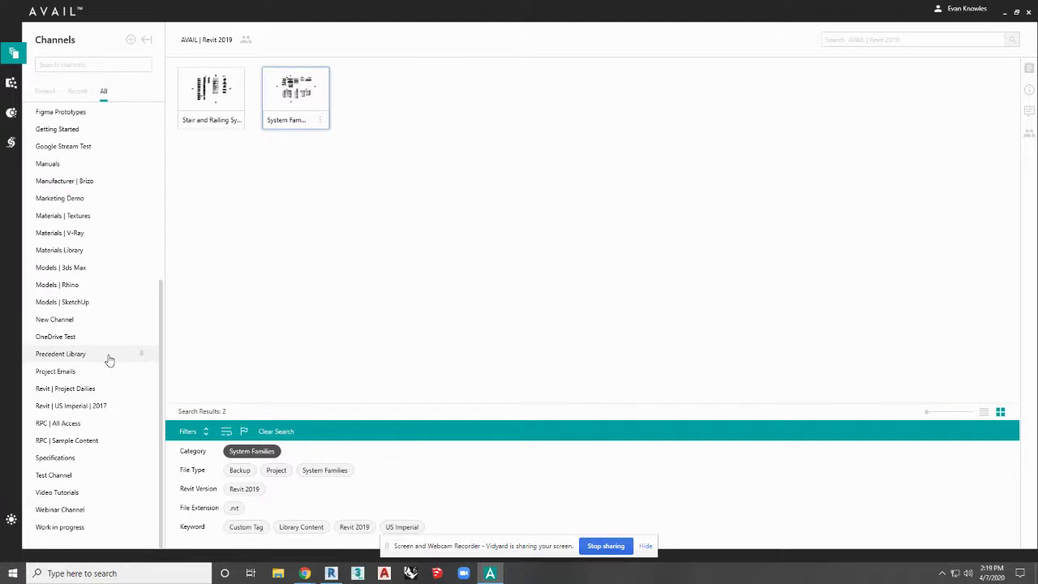
left_click(71, 322)
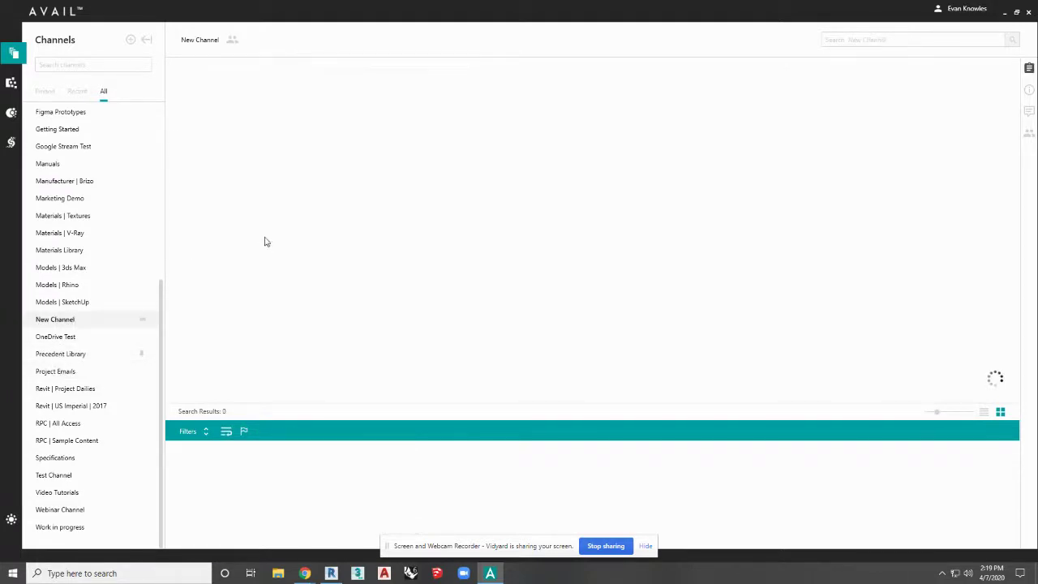
left_click(1028, 69)
left_click(982, 72)
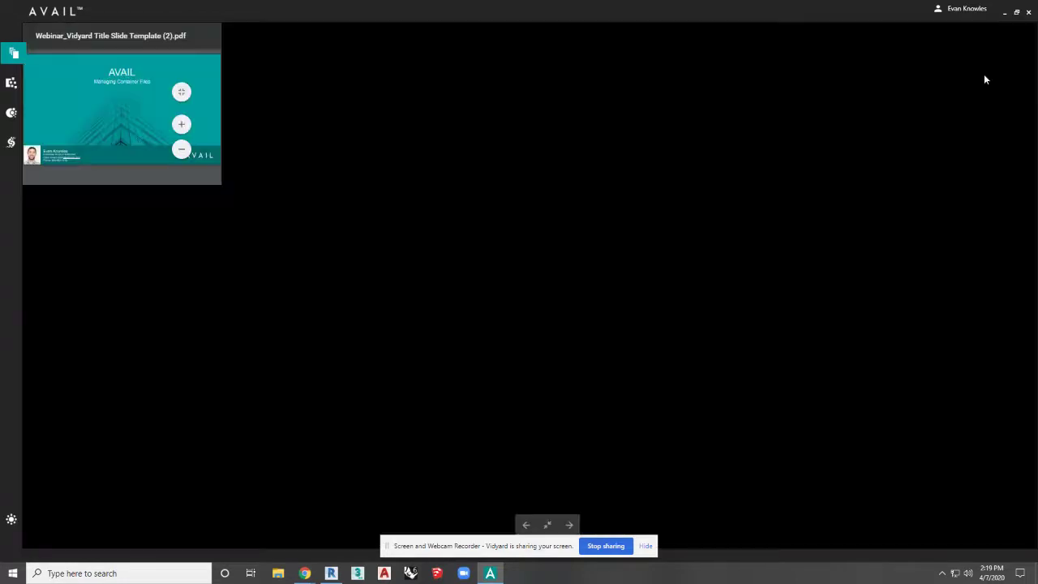
left_click(998, 455)
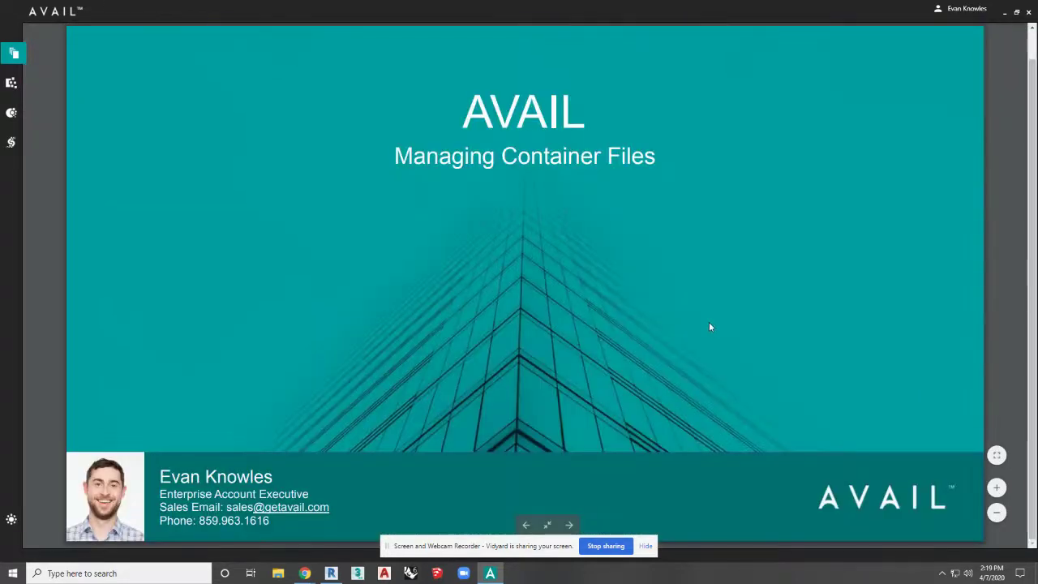